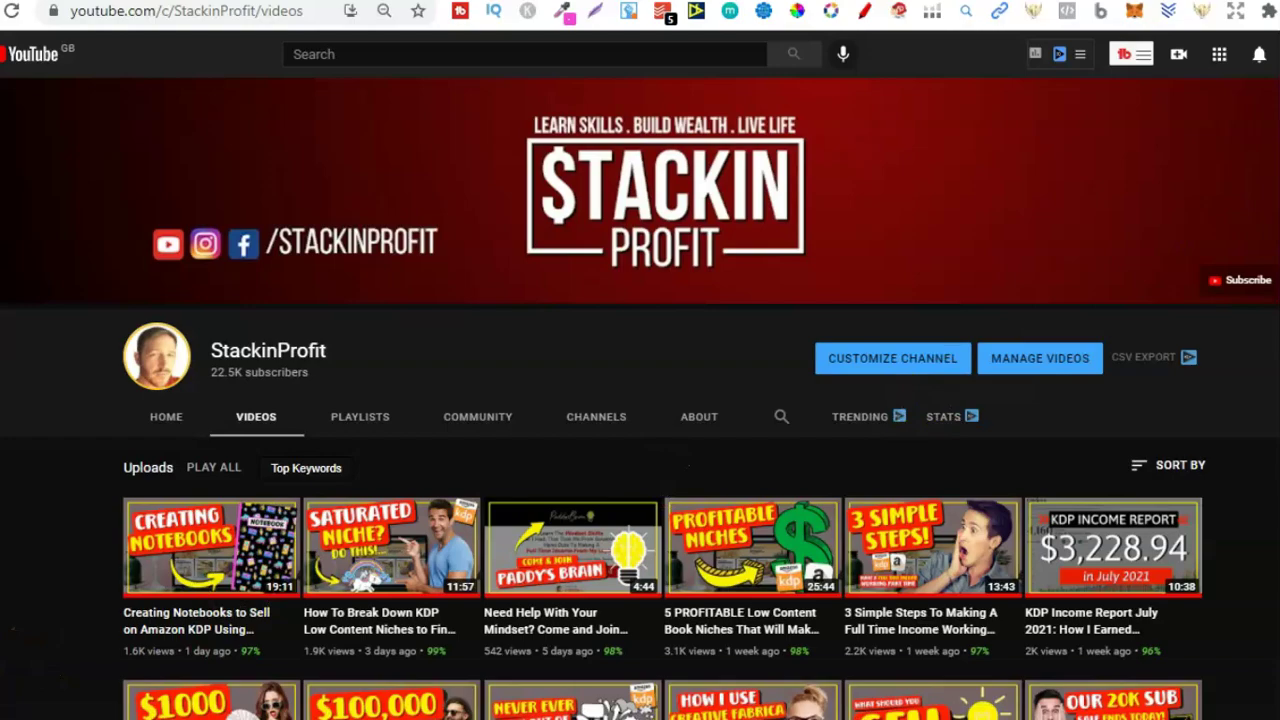
# - Look through the uploaded videos on the StackinProfit YouTube channel and return to the start of the list
pyautogui.scroll(-3, 640, 408)
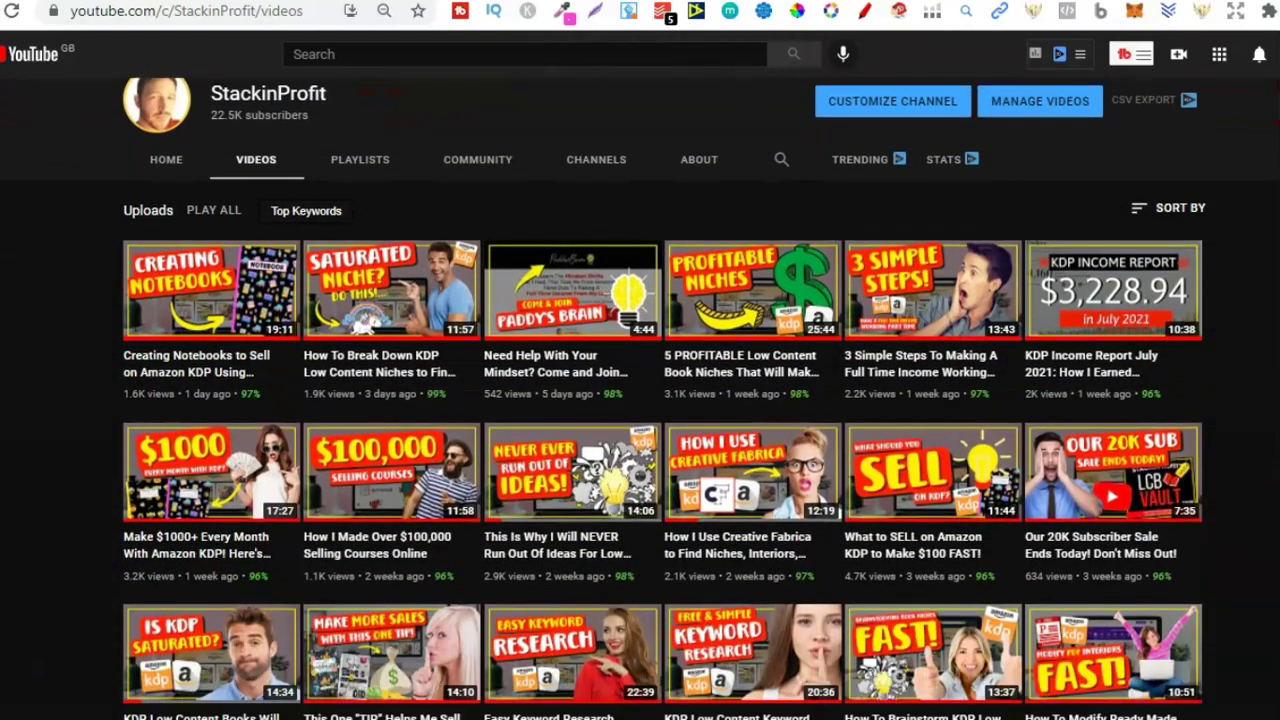
pyautogui.scroll(-1, 640, 408)
pyautogui.scroll(-2, 640, 408)
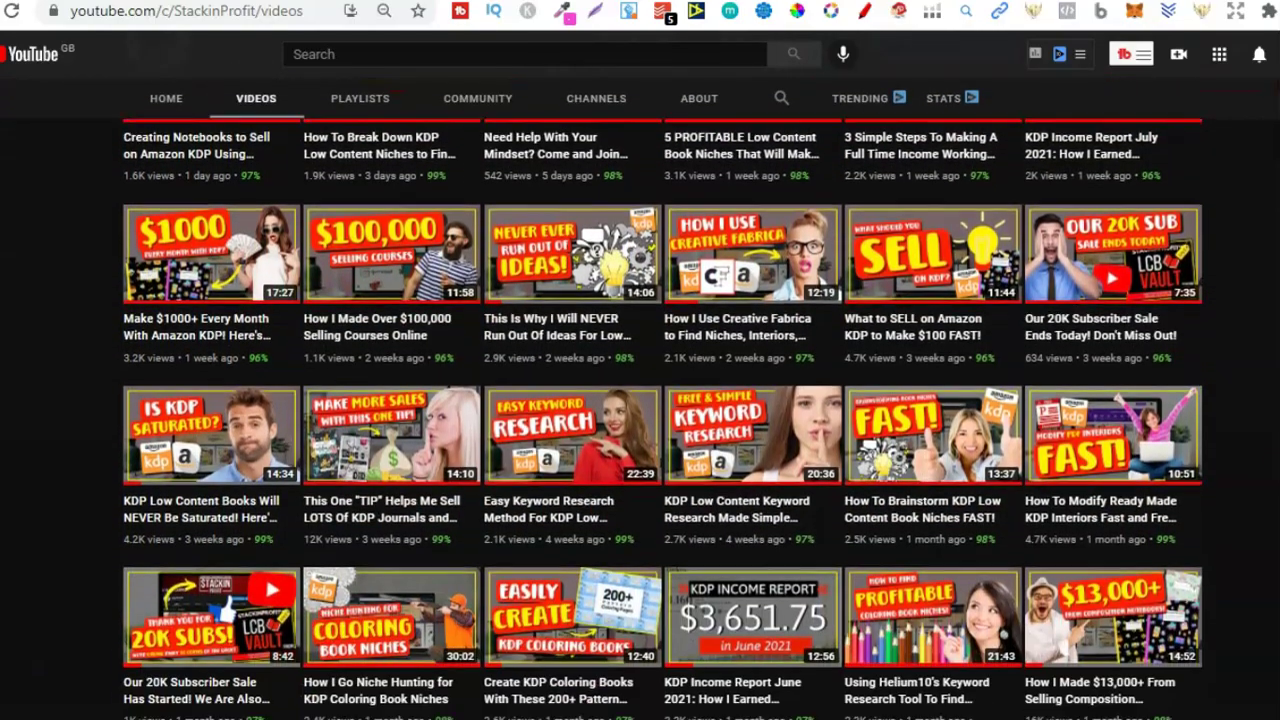
pyautogui.scroll(-2, 640, 408)
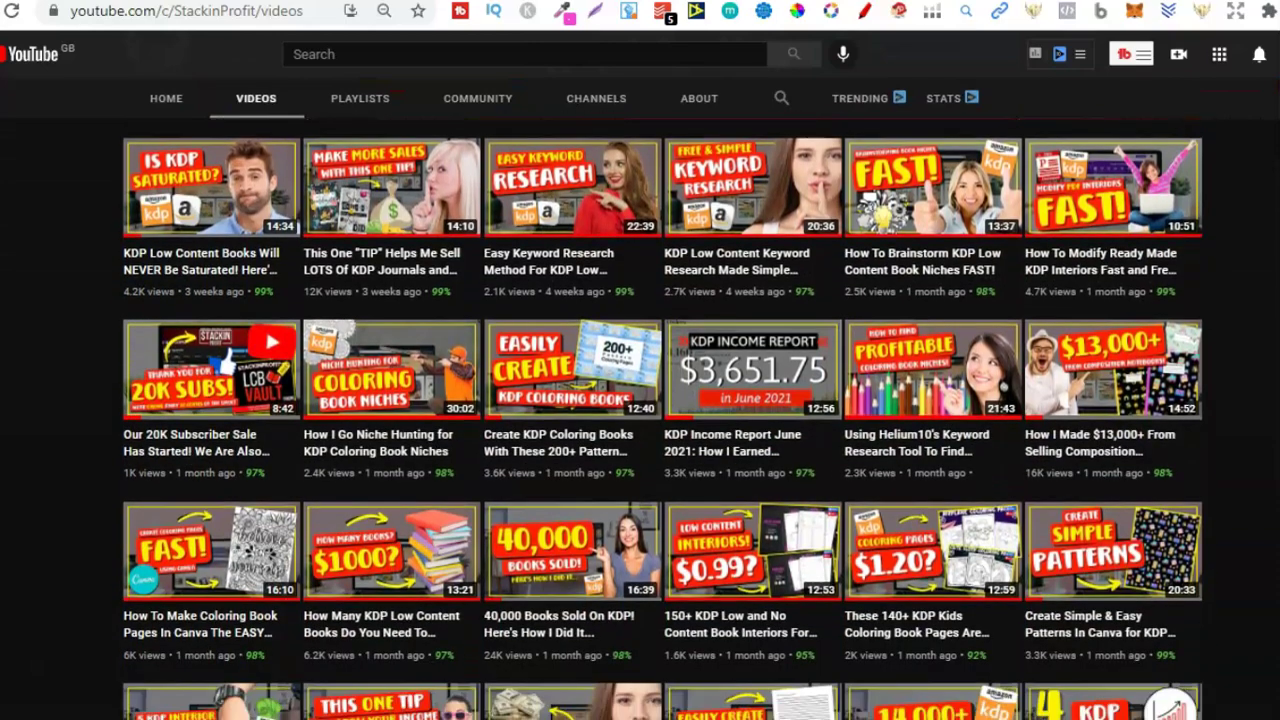
pyautogui.scroll(-2, 640, 408)
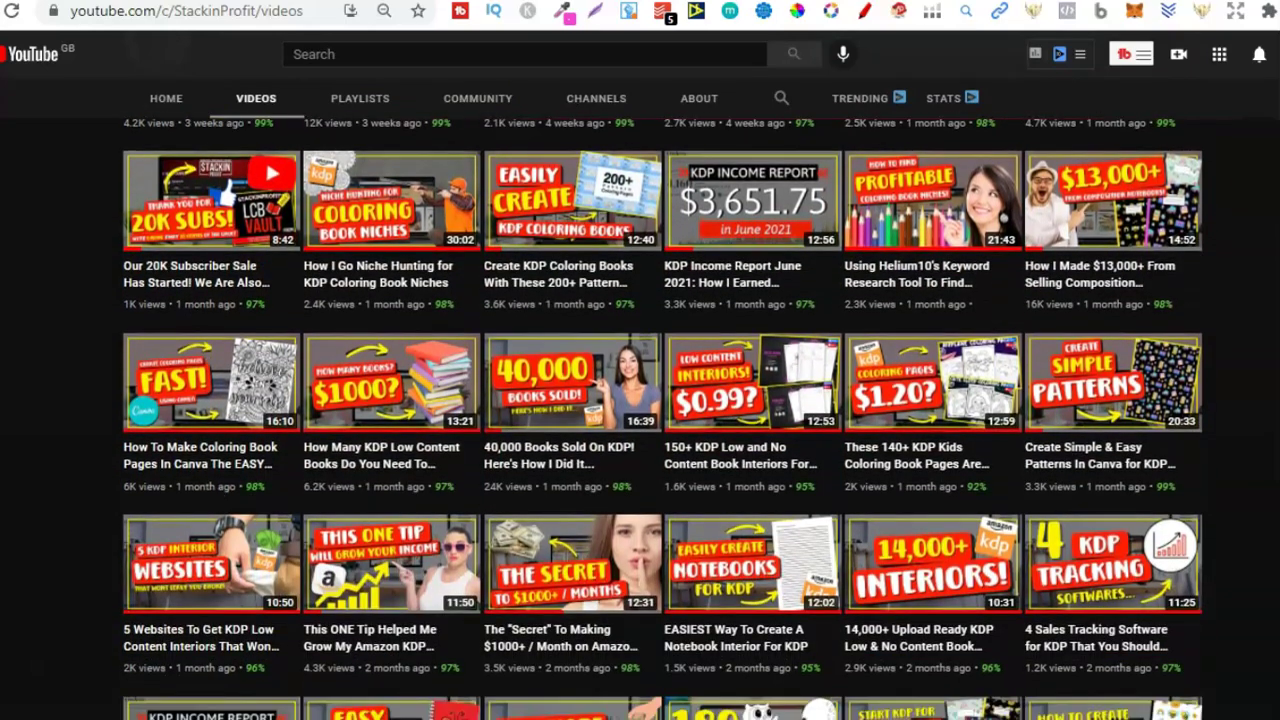
pyautogui.scroll(-5, 640, 408)
pyautogui.scroll(2, 640, 408)
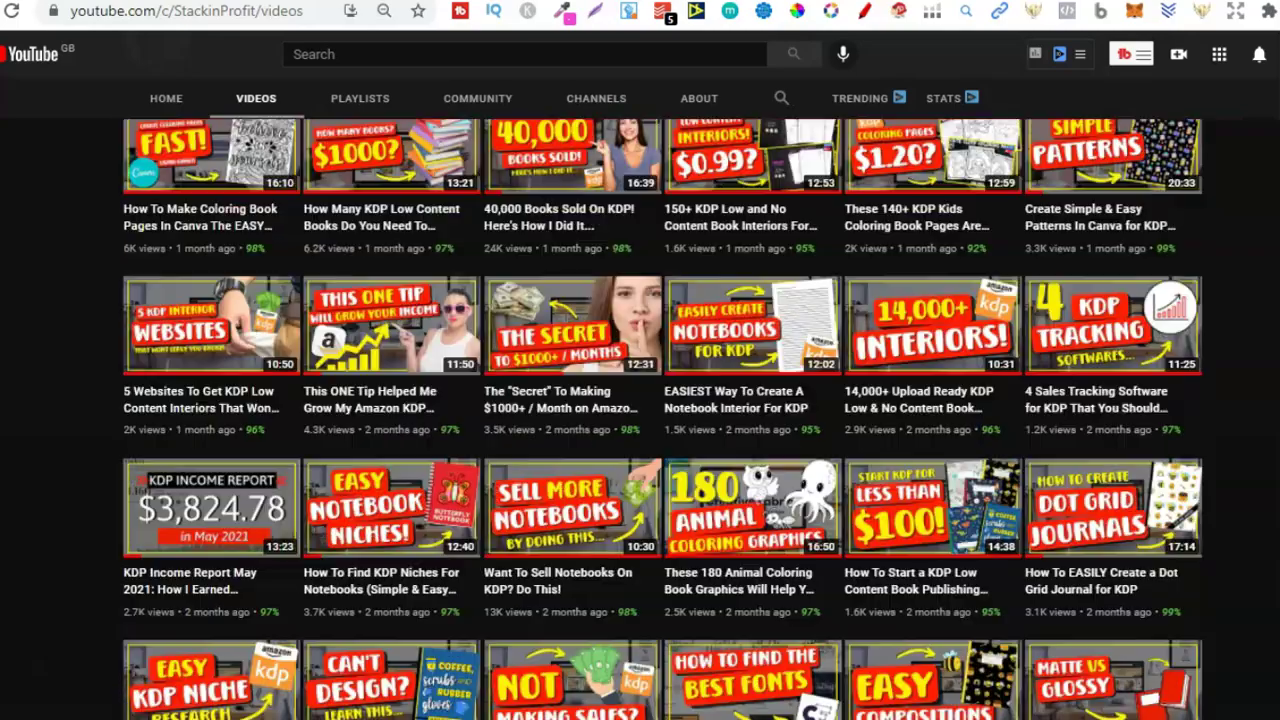
pyautogui.scroll(12, 640, 408)
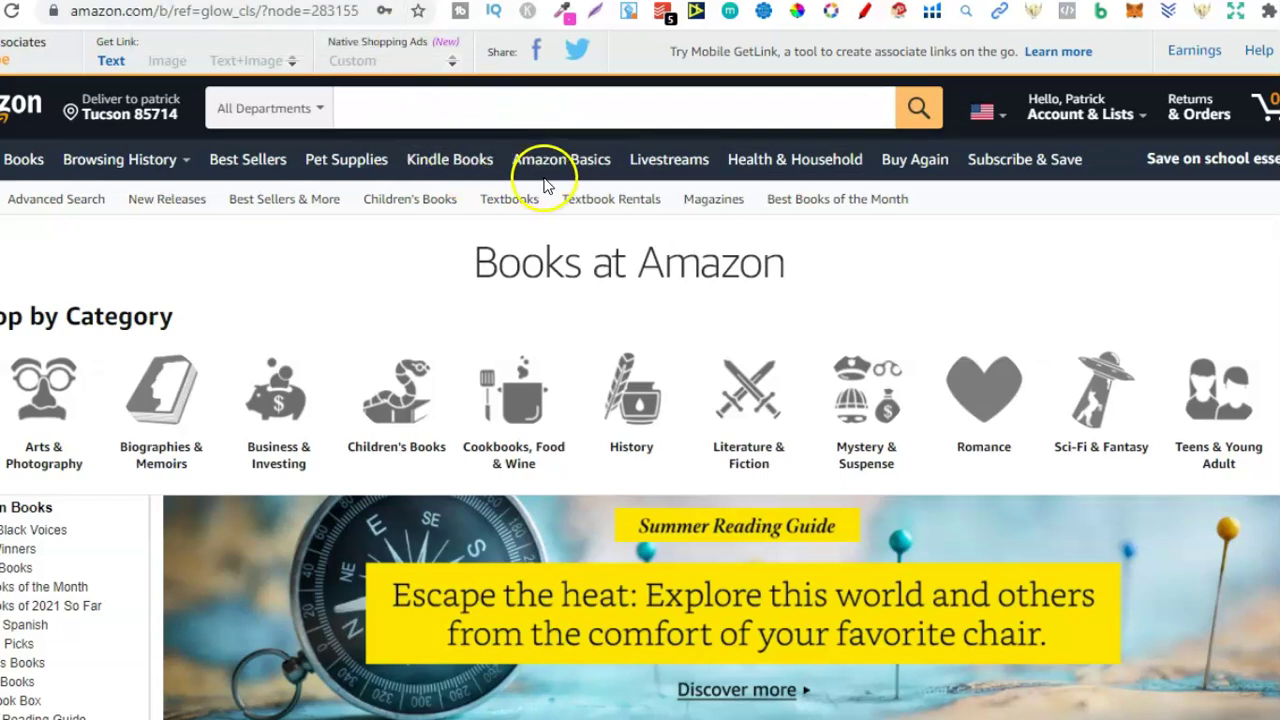
# - Switch to the Google results for "list of hobbies" and examine the query and the hobbies shown
pyautogui.hotkey('ctrl', 'Tab')
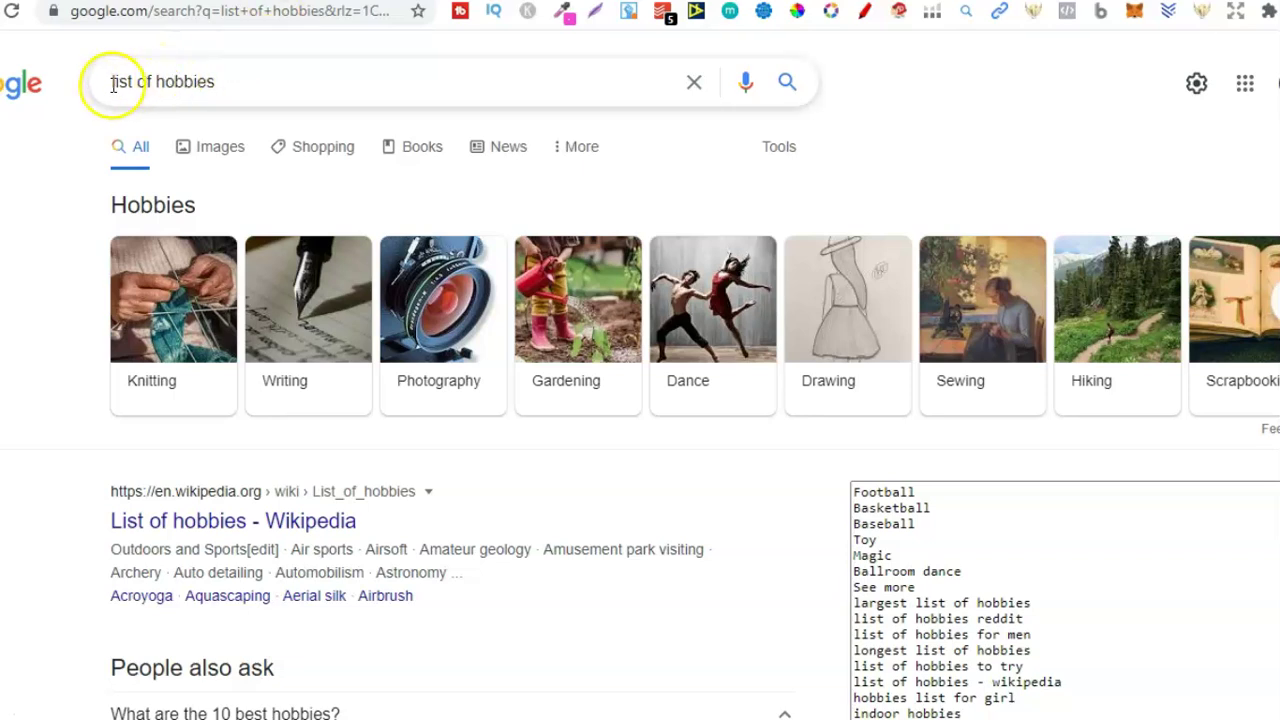
pyautogui.moveTo(110, 84); pyautogui.dragTo(223, 80)
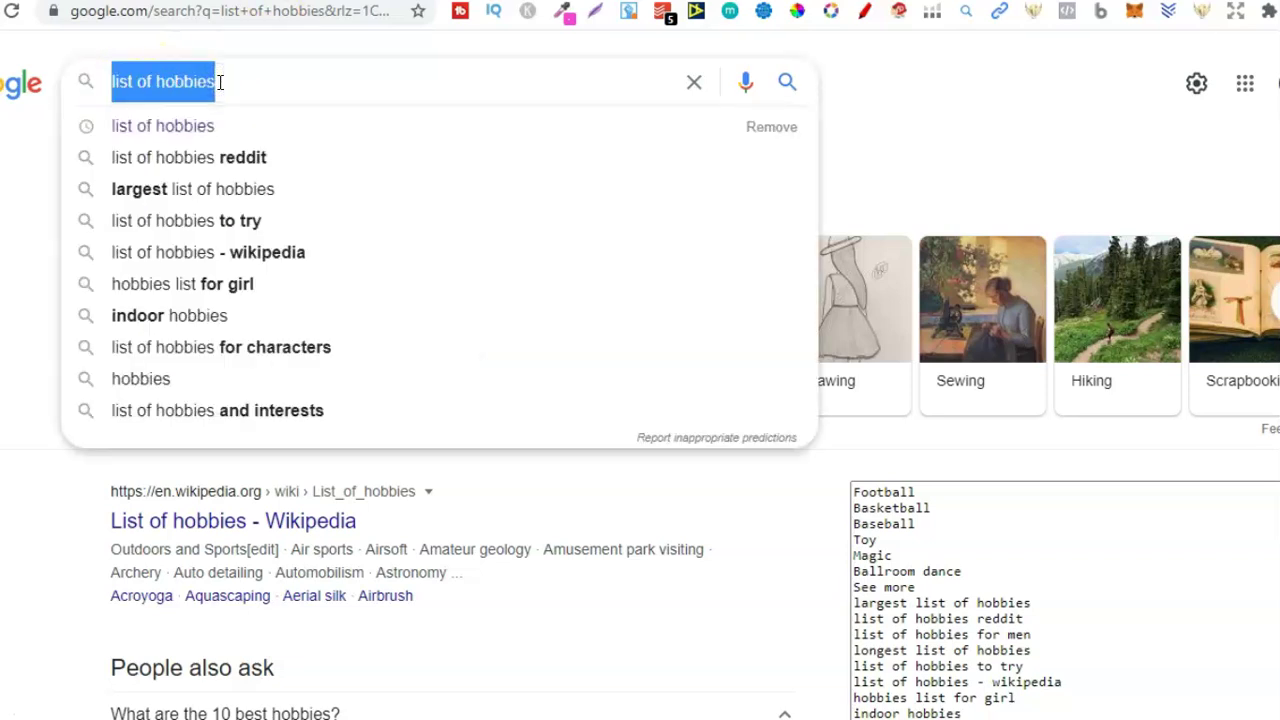
pyautogui.click(34, 219)
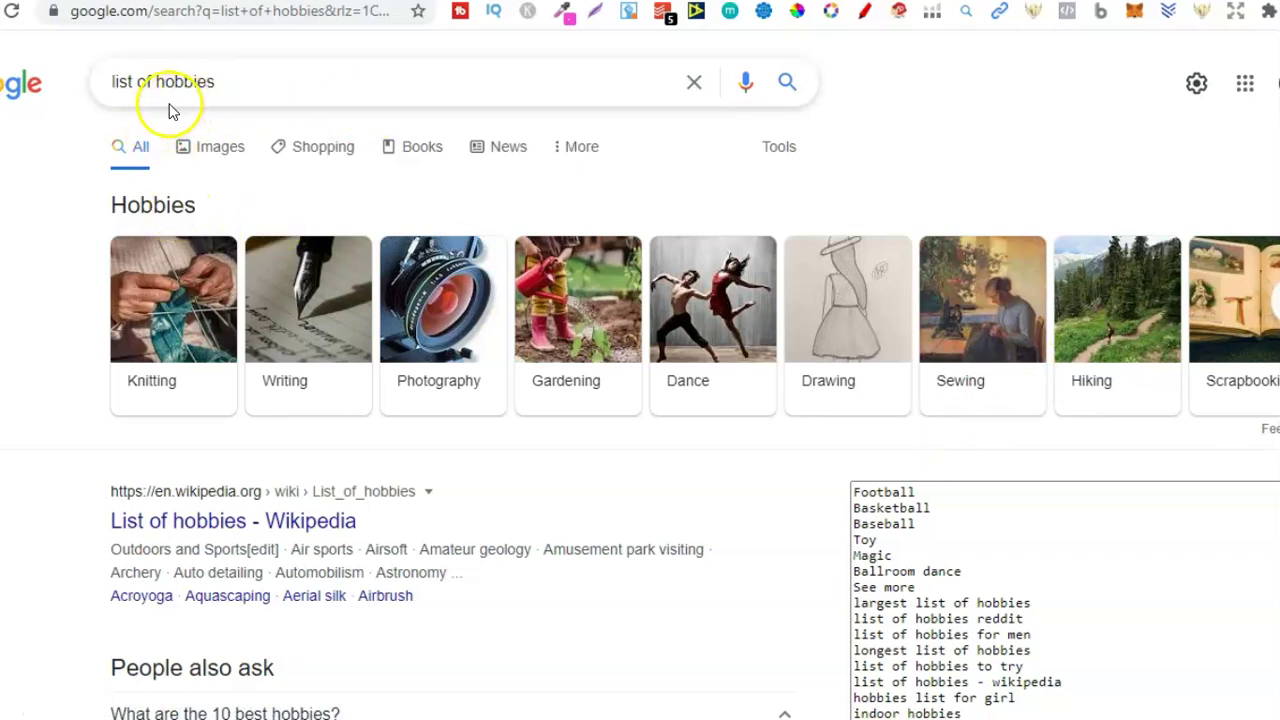
pyautogui.click(198, 82)
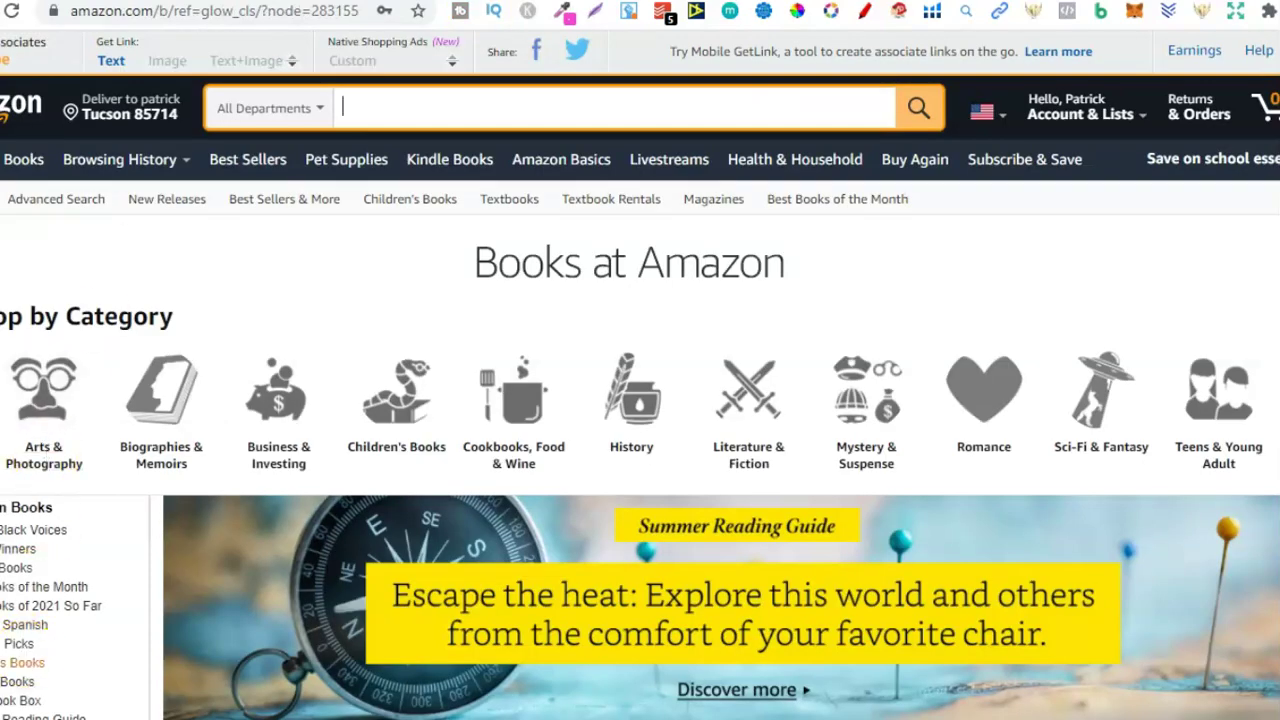
# - Switch to Amazon and enter "knitting notebook" as the search phrase, taking the hobby from the Google hobbies results
pyautogui.click(24, 662)
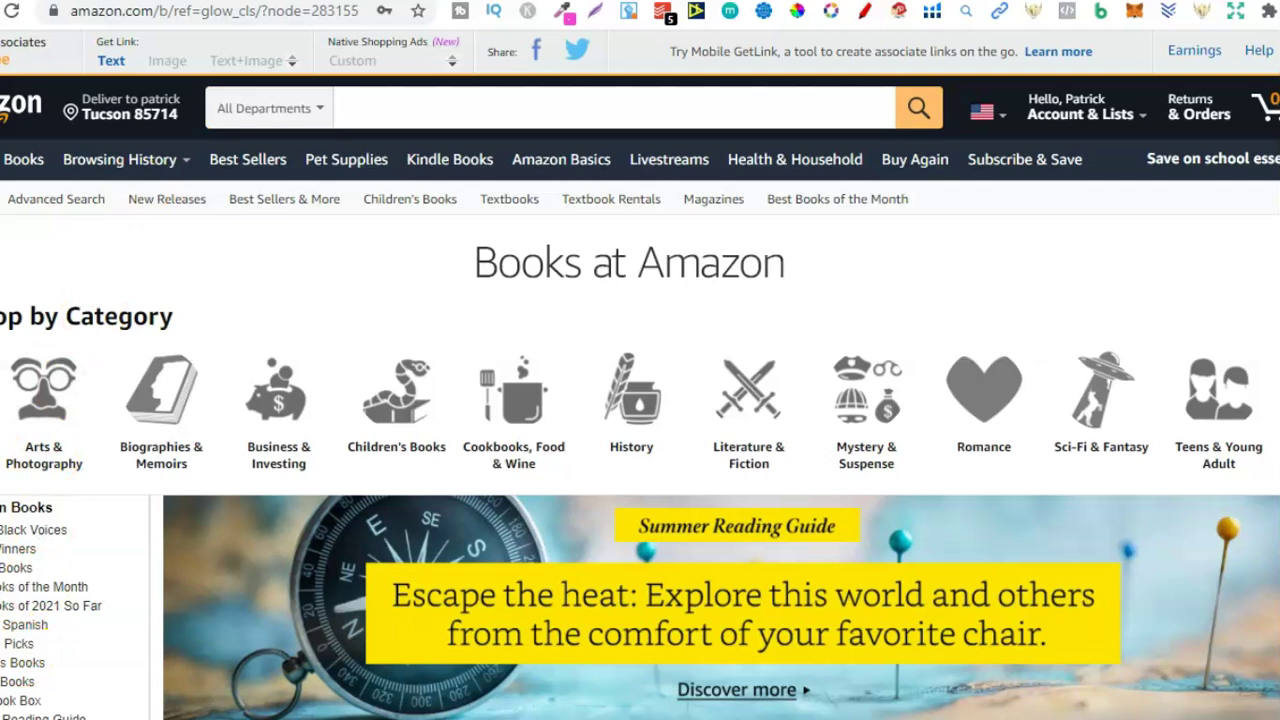
pyautogui.click(423, 103)
pyautogui.write('notebook')
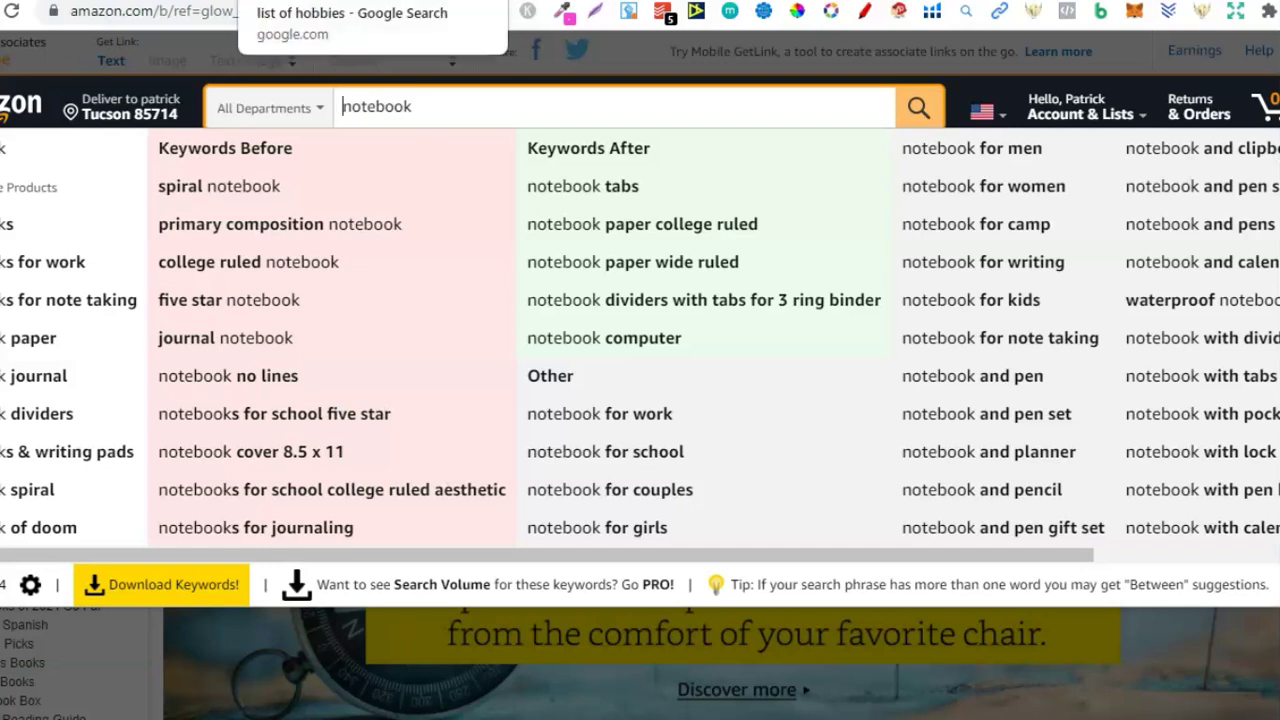
pyautogui.click(280, 2)
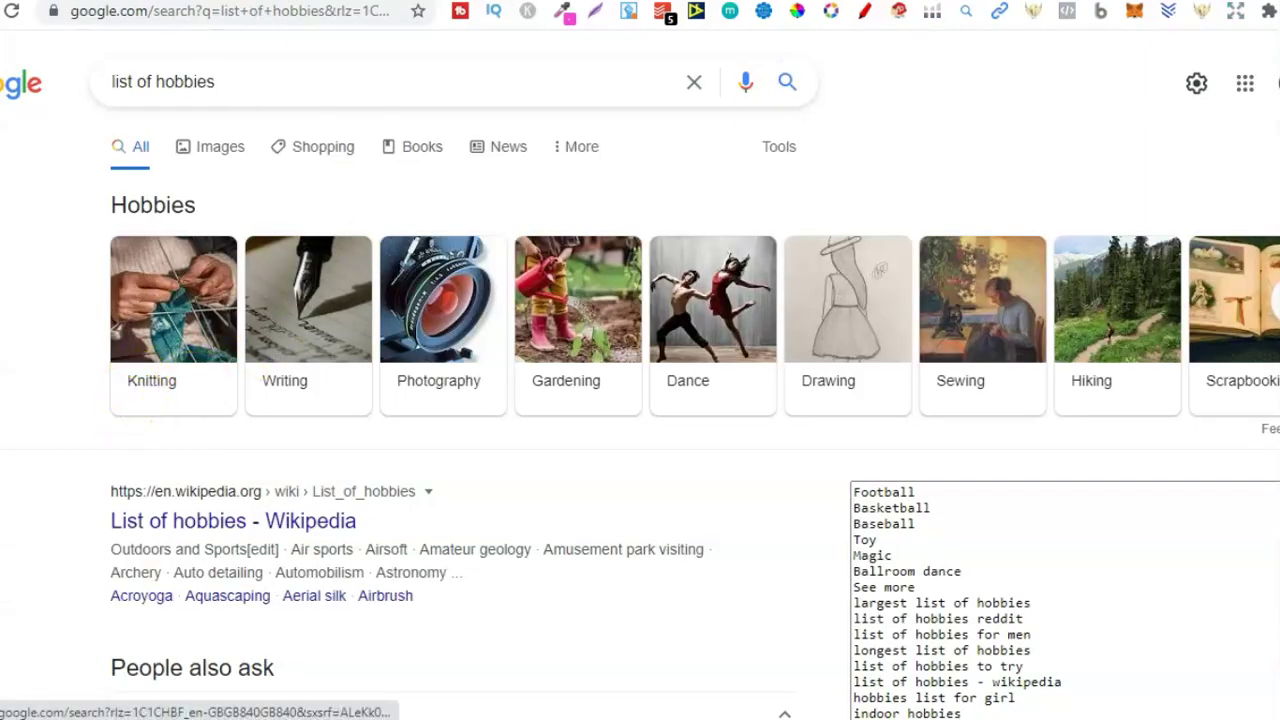
pyautogui.click(300, 2)
pyautogui.click(343, 104)
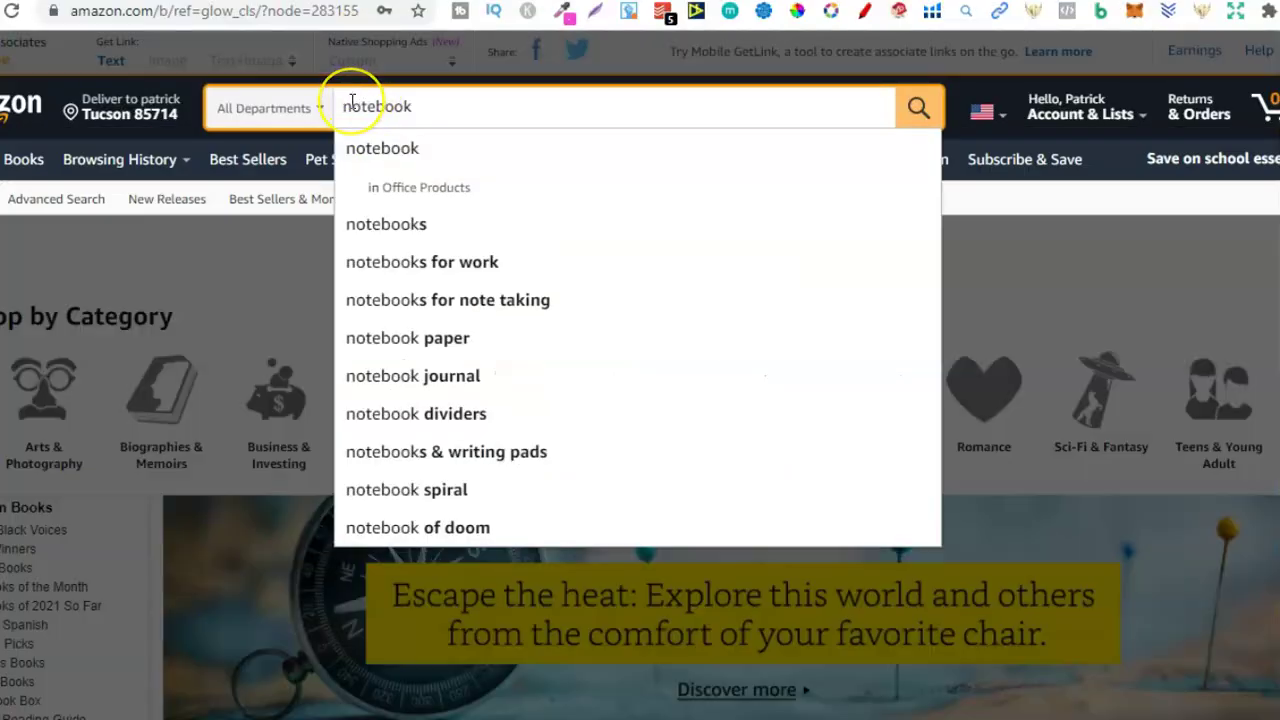
pyautogui.write('knitting')
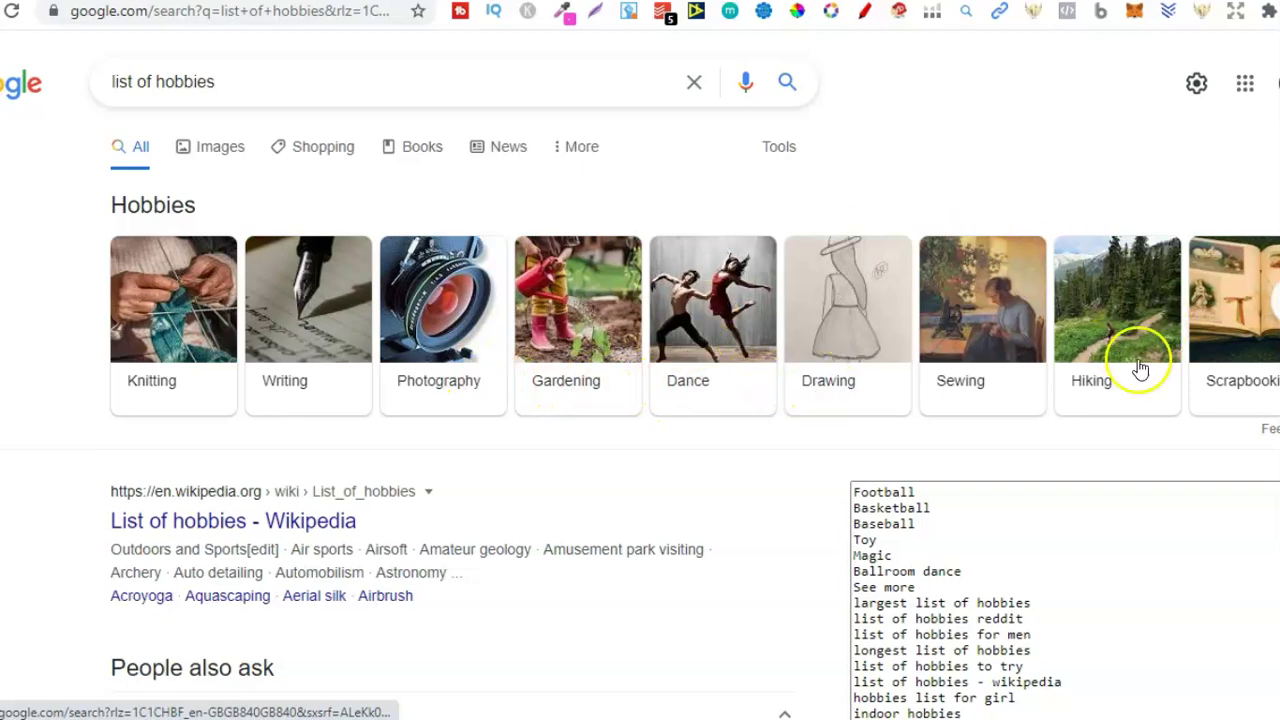
# - Look through the "People also ask" hobbies in the Google results and highlight "hobbies" in the query
pyautogui.scroll(-5, 640, 400)
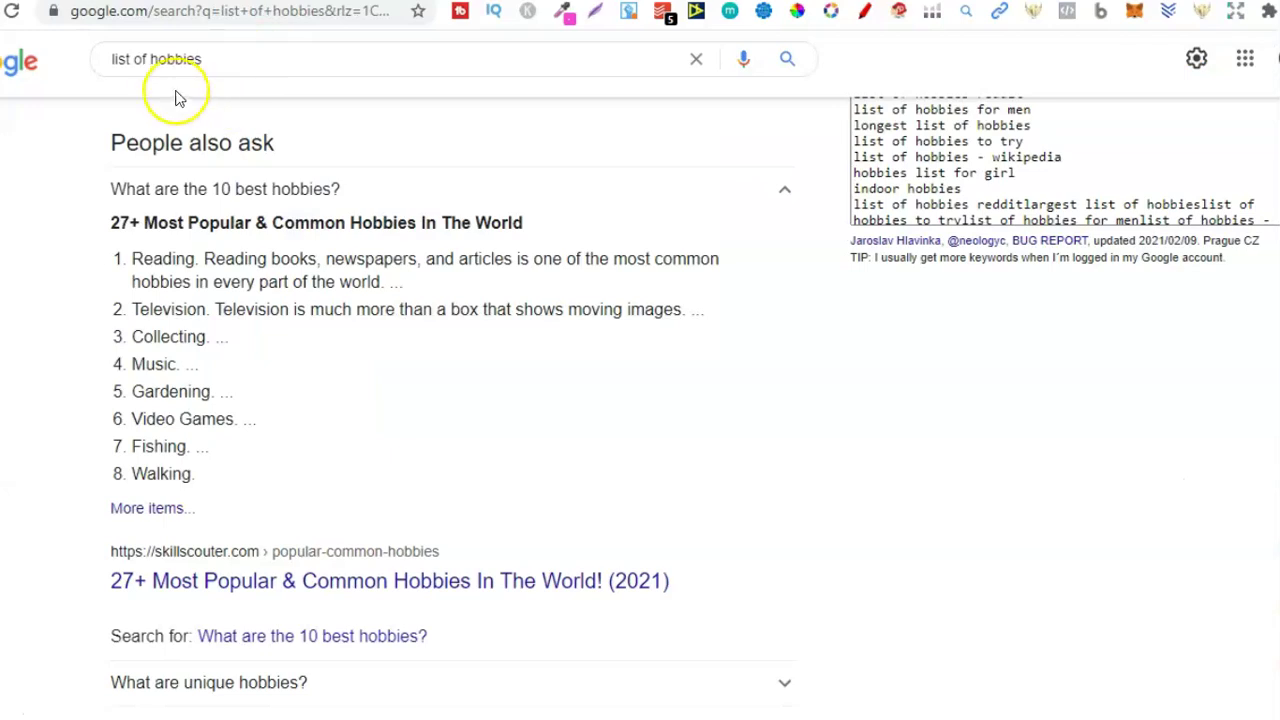
pyautogui.click(143, 57)
pyautogui.moveTo(154, 57); pyautogui.dragTo(250, 56)
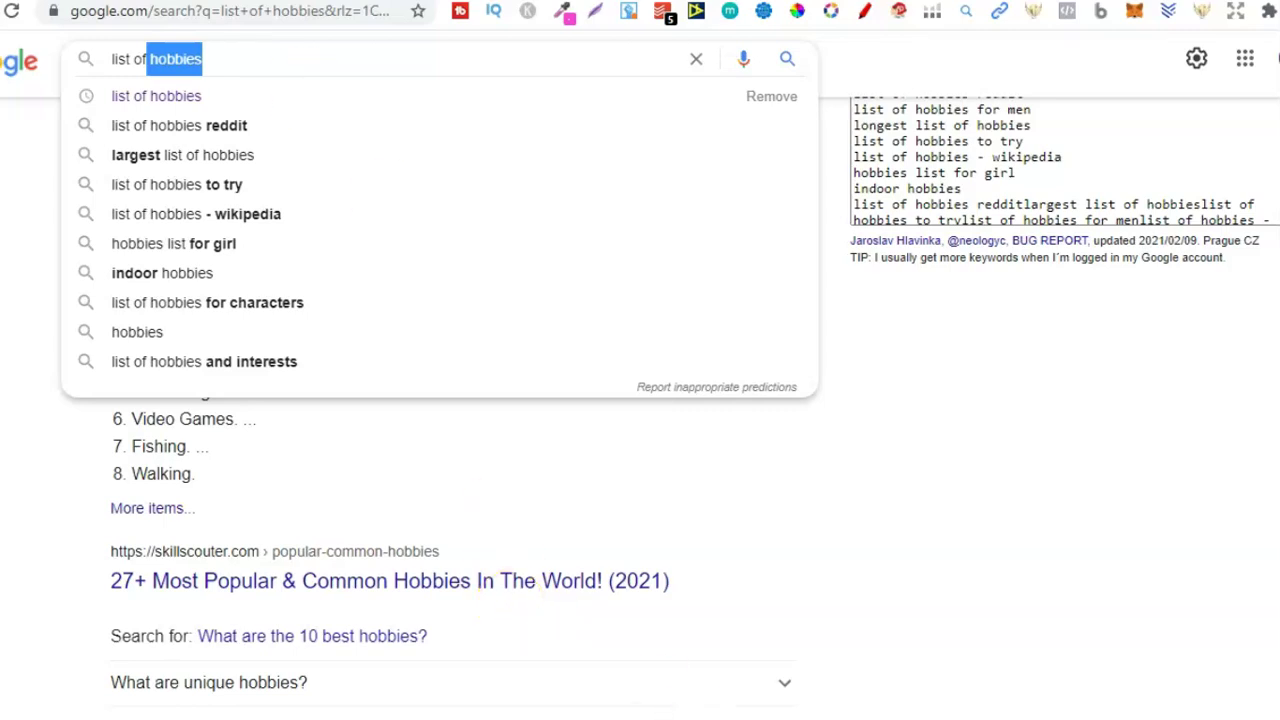
# - Switch to the Notepad note and highlight its topic list from "hobbies" to "flowers" to review the alternatives
pyautogui.hotkey('alt', 'Tab')
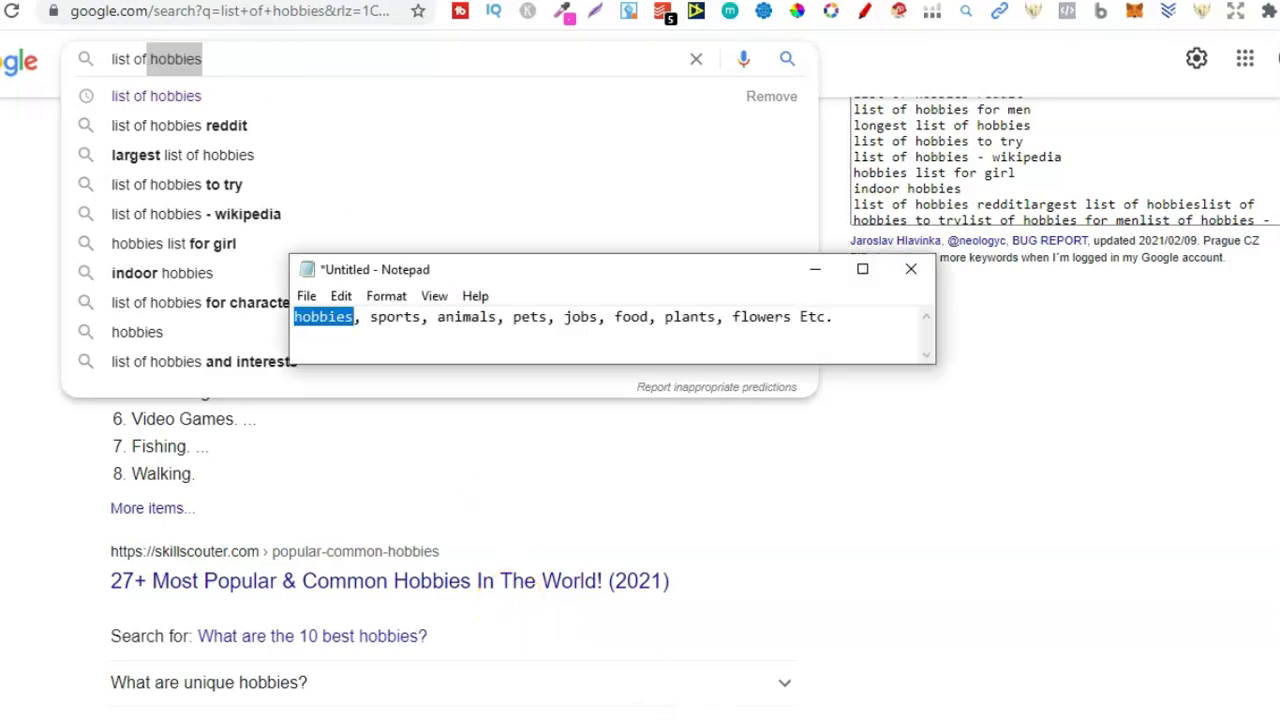
pyautogui.click(320, 322)
pyautogui.moveTo(792, 317); pyautogui.dragTo(201, 347)
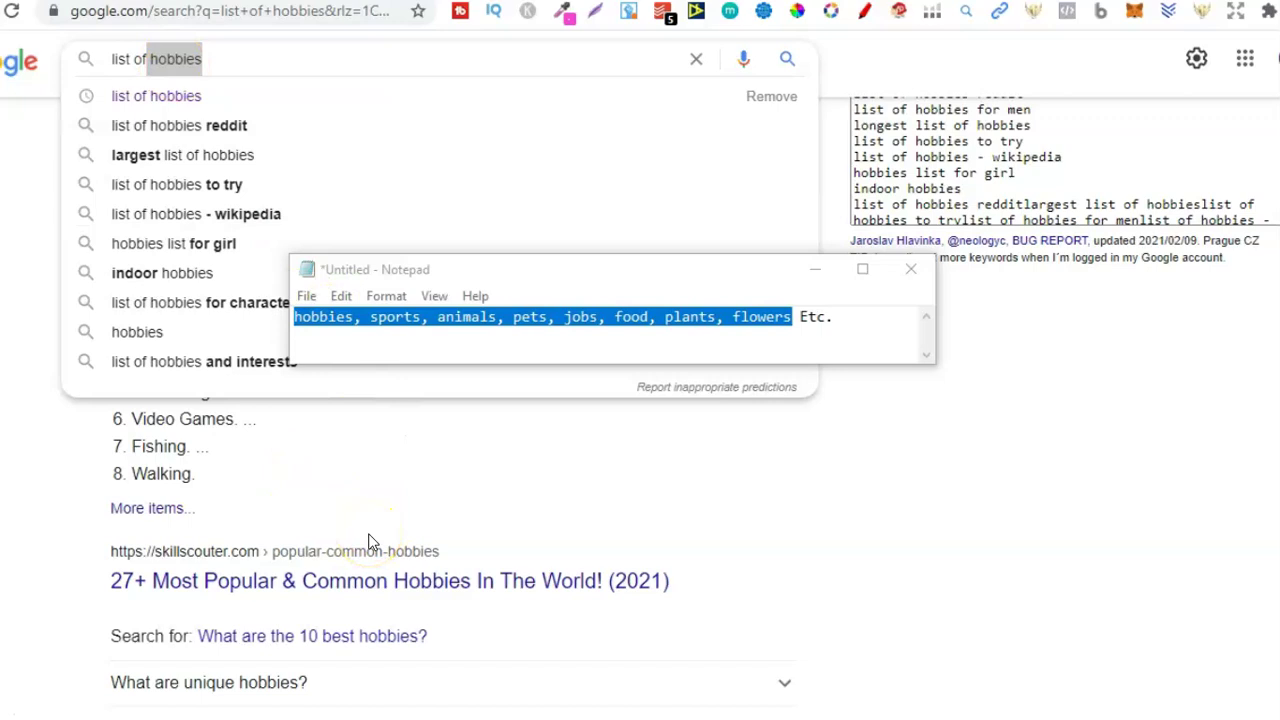
pyautogui.click(435, 316)
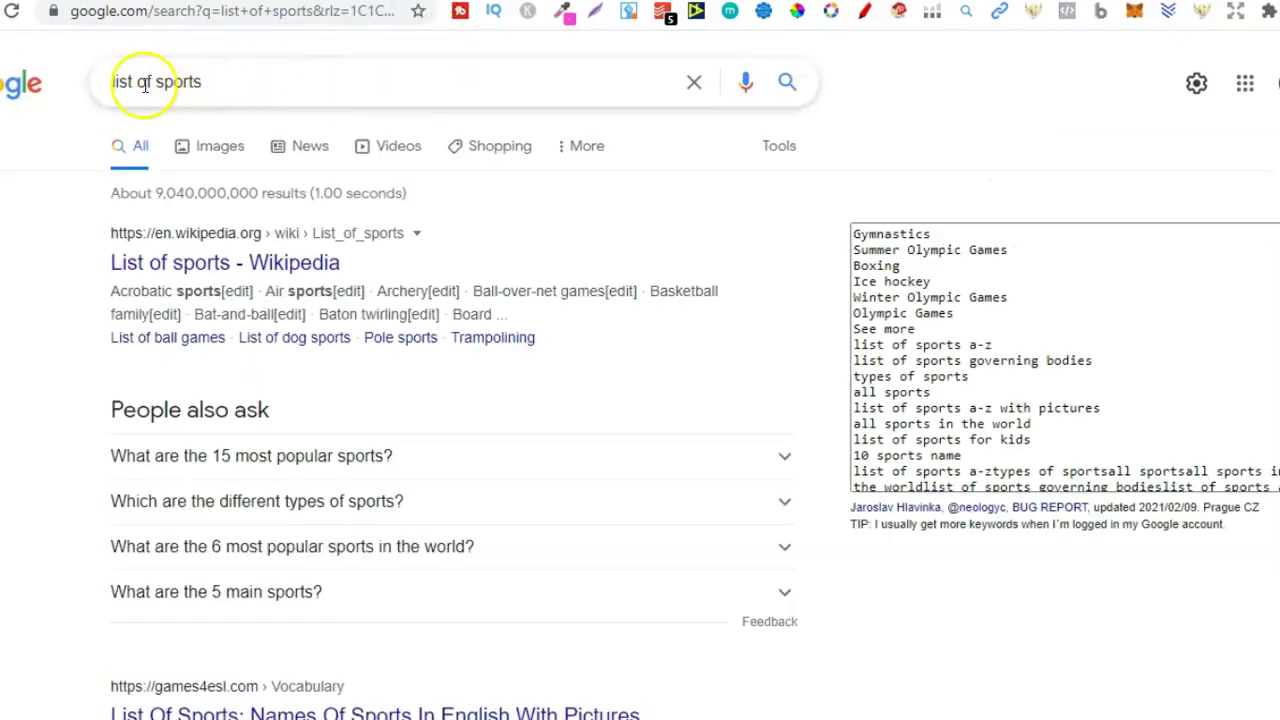
# - Expand "What are the 15 most popular sports?" in the Google results for "list of sports" and read the answer
pyautogui.click(186, 81)
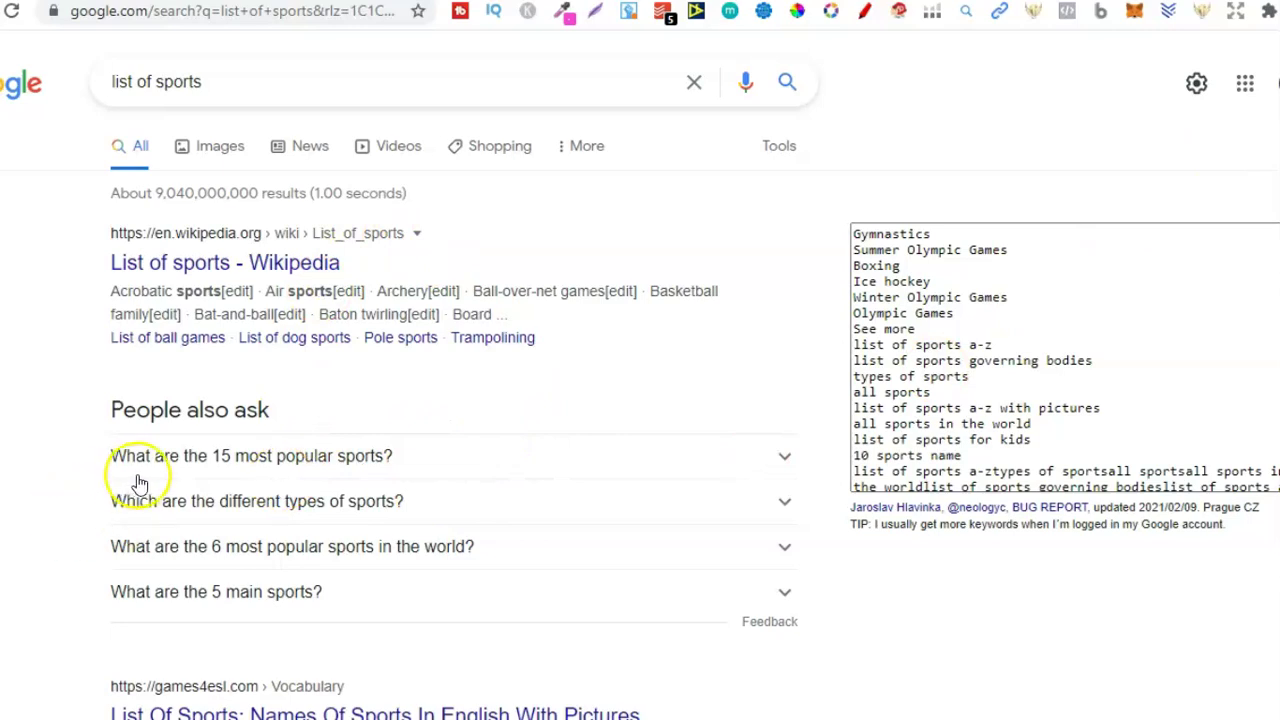
pyautogui.click(470, 458)
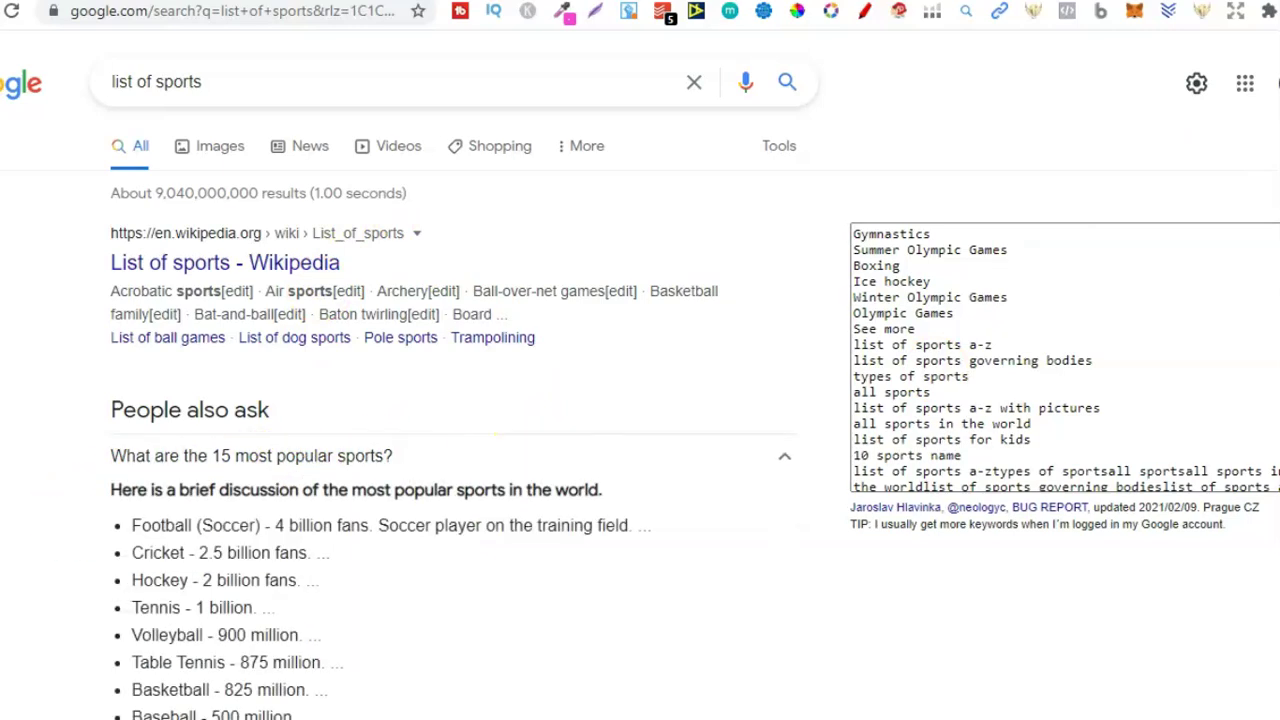
pyautogui.scroll(-2, 470, 458)
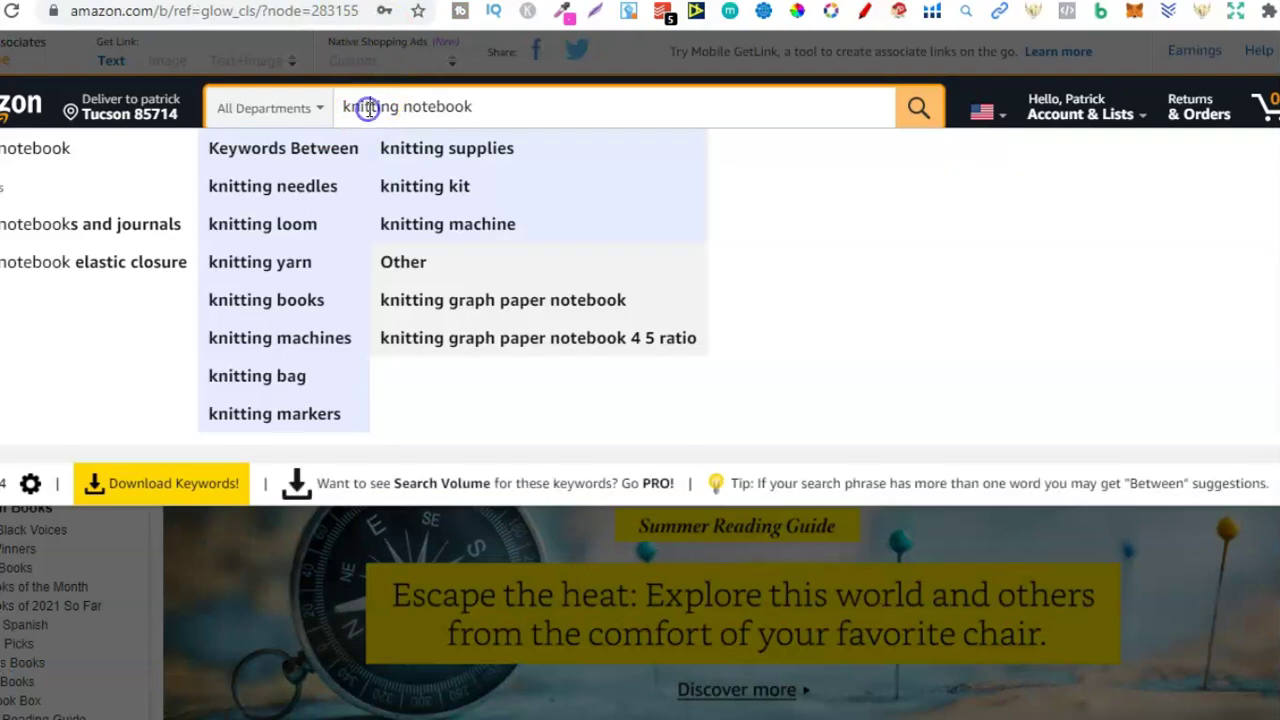
# - Switch to Amazon and replace "knitting" in the search phrase so that it reads "voleyball notebook"
pyautogui.doubleClick(369, 110)
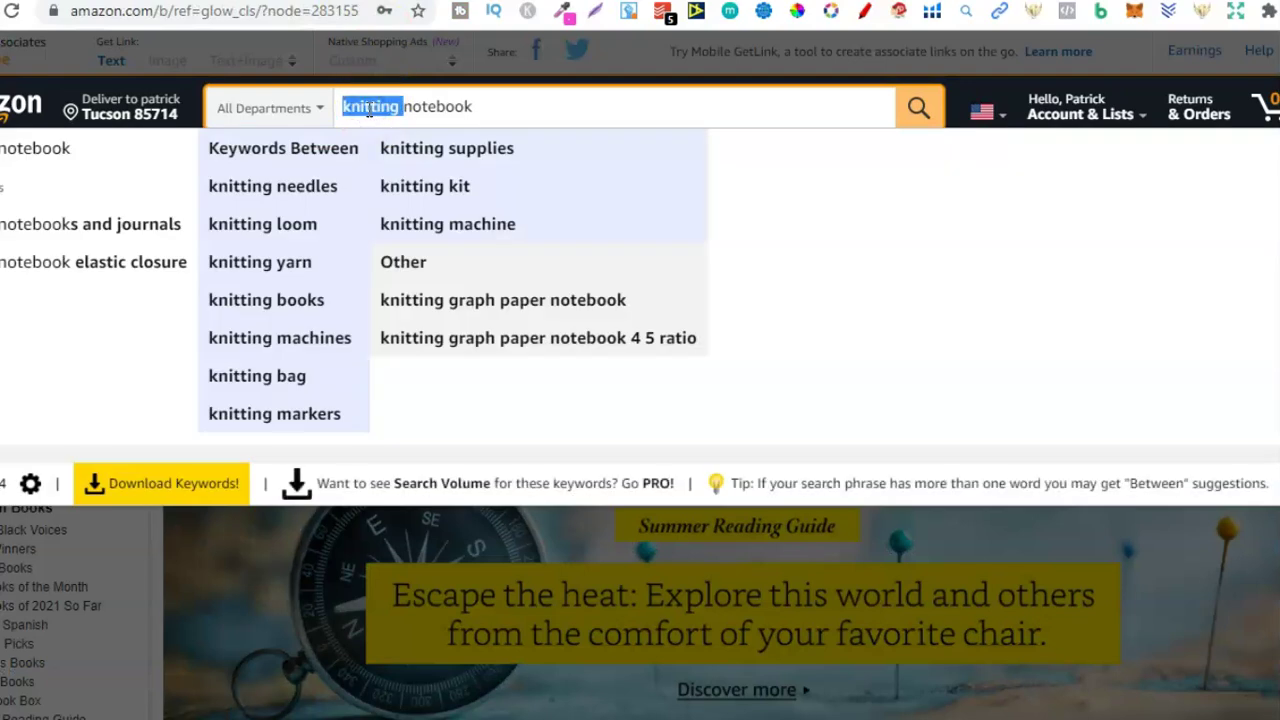
pyautogui.write('volu')
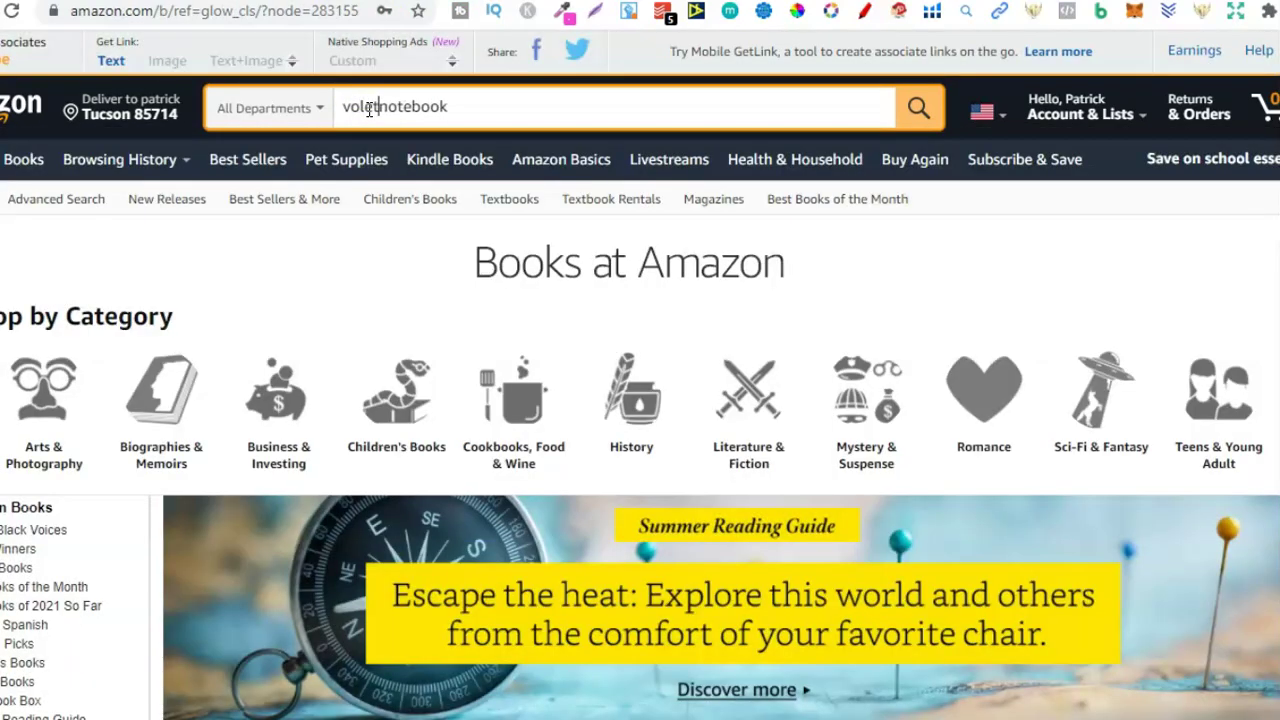
pyautogui.write('lly ball')
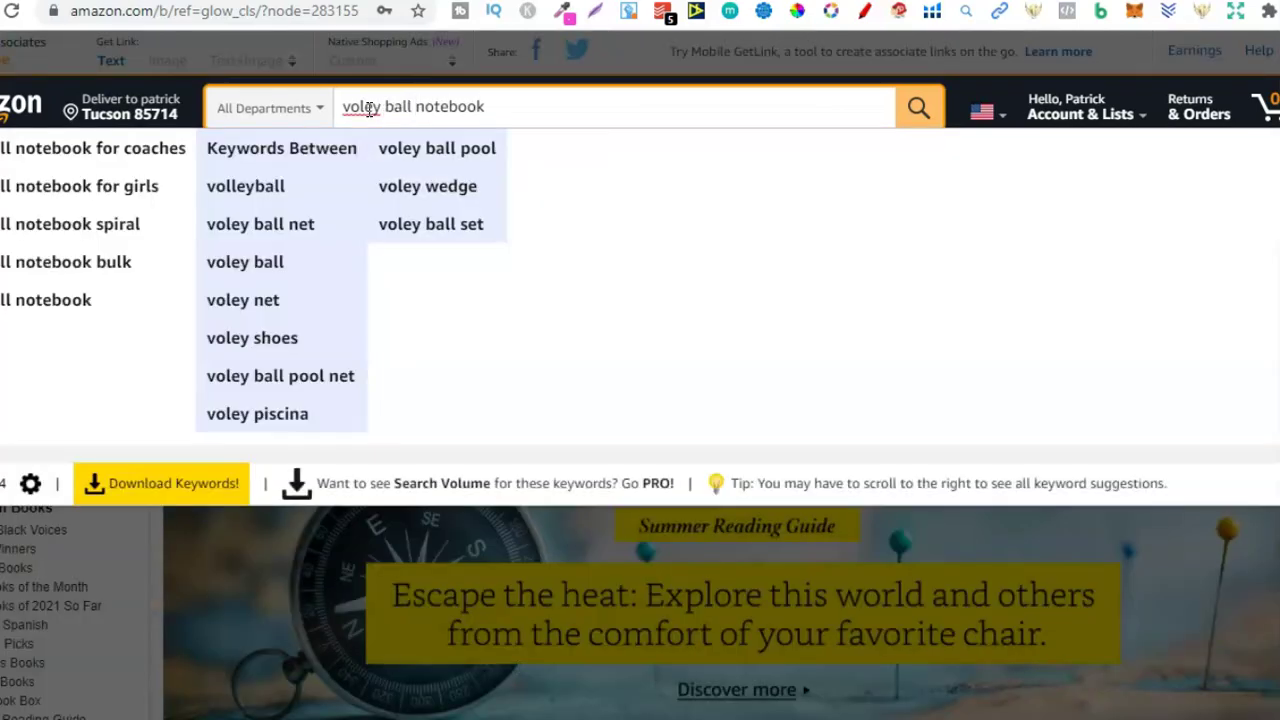
pyautogui.press('BackSpace')
pyautogui.press('BackSpace')
pyautogui.press('BackSpace')
pyautogui.press('BackSpace')
pyautogui.press('BackSpace')
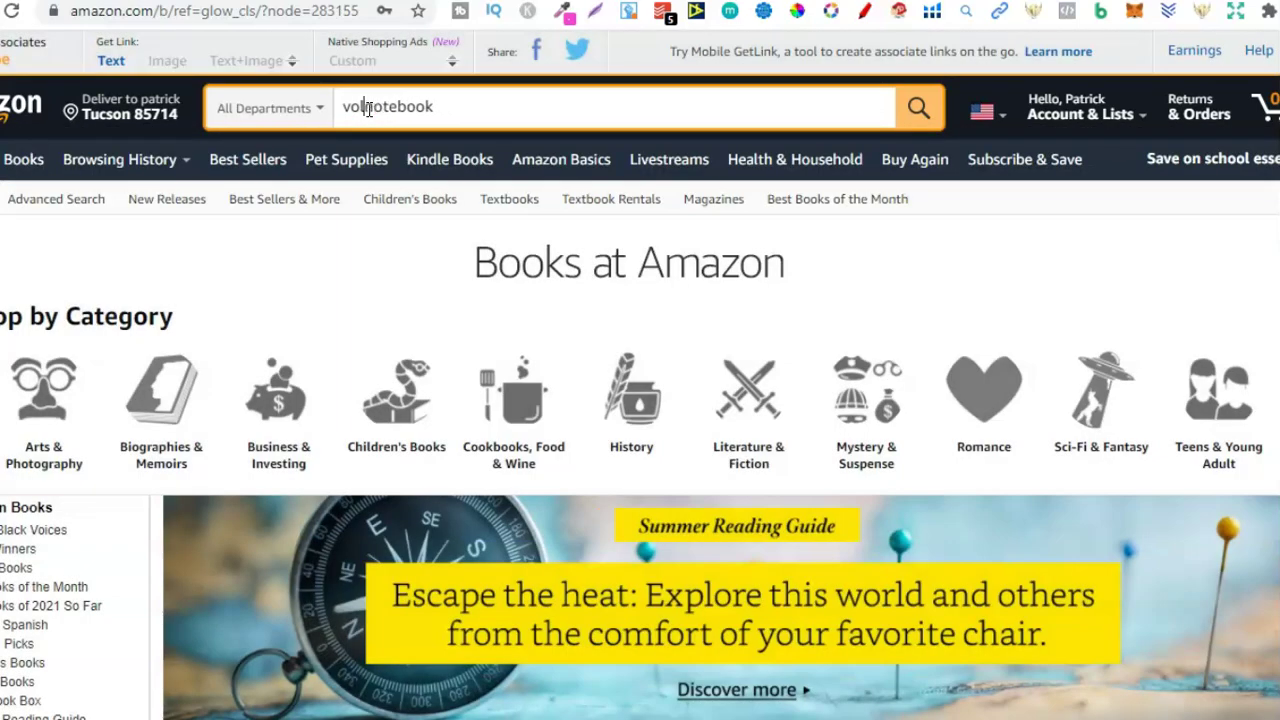
pyautogui.write('ball')
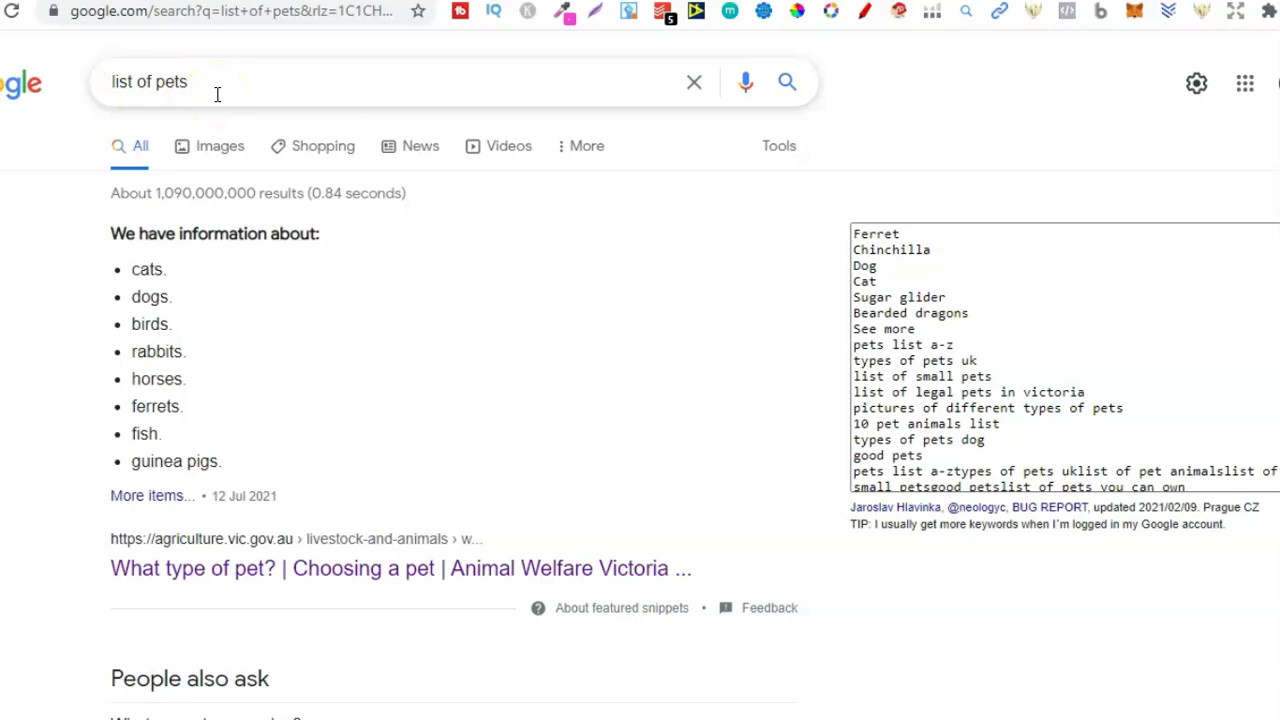
# - Leave the Google pets results for Amazon and replace the search phrase with "teacher notebook" to view its keyword suggestions
pyautogui.click(58, 607)
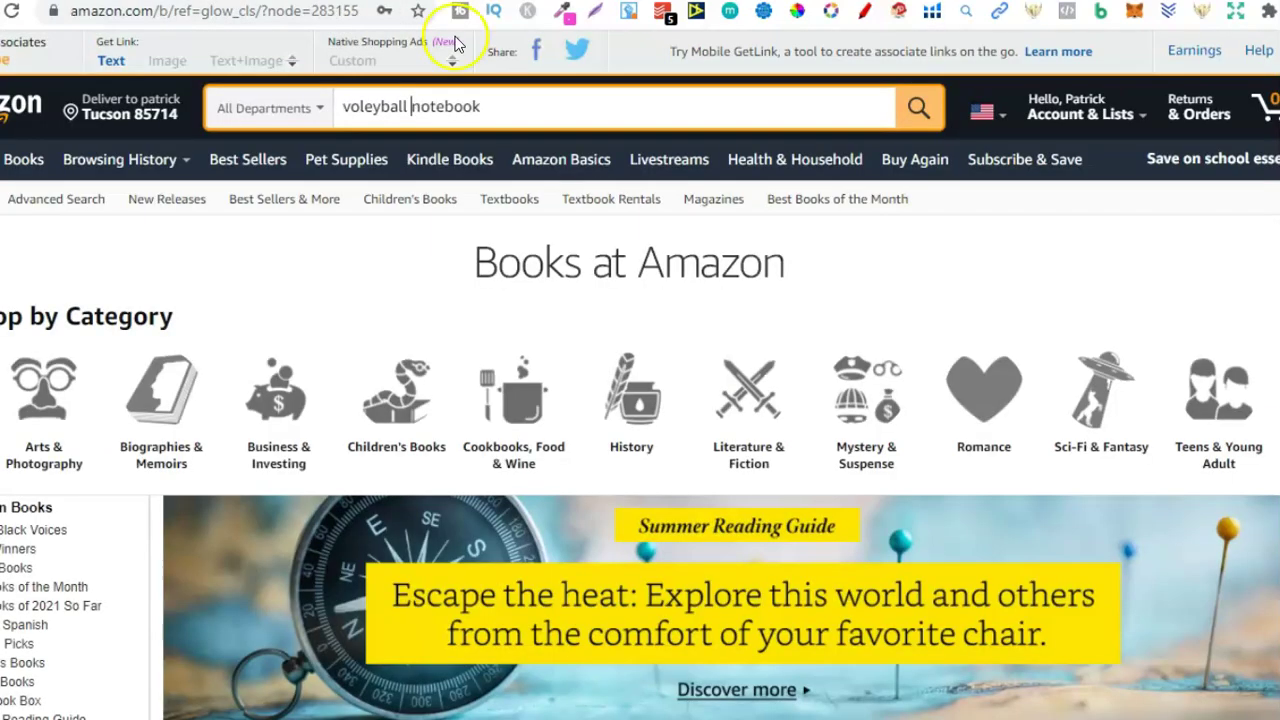
pyautogui.click(380, 107)
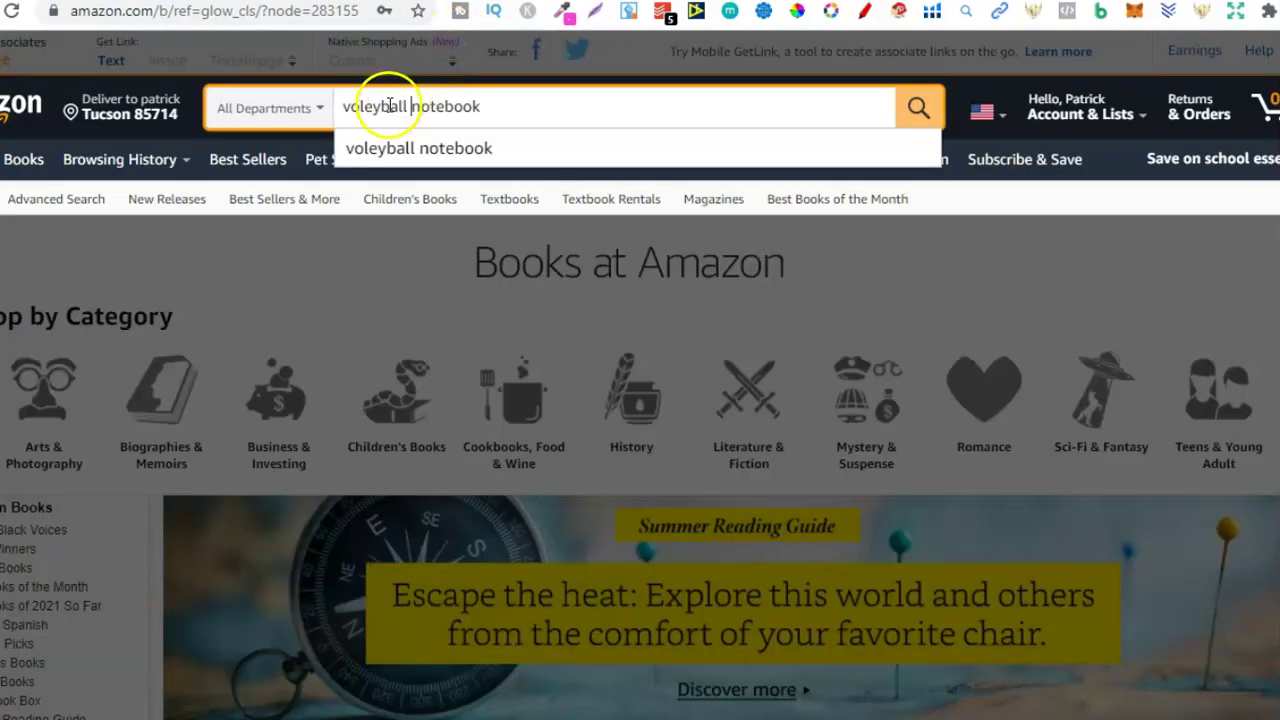
pyautogui.tripleClick(380, 107)
pyautogui.write('teacher')
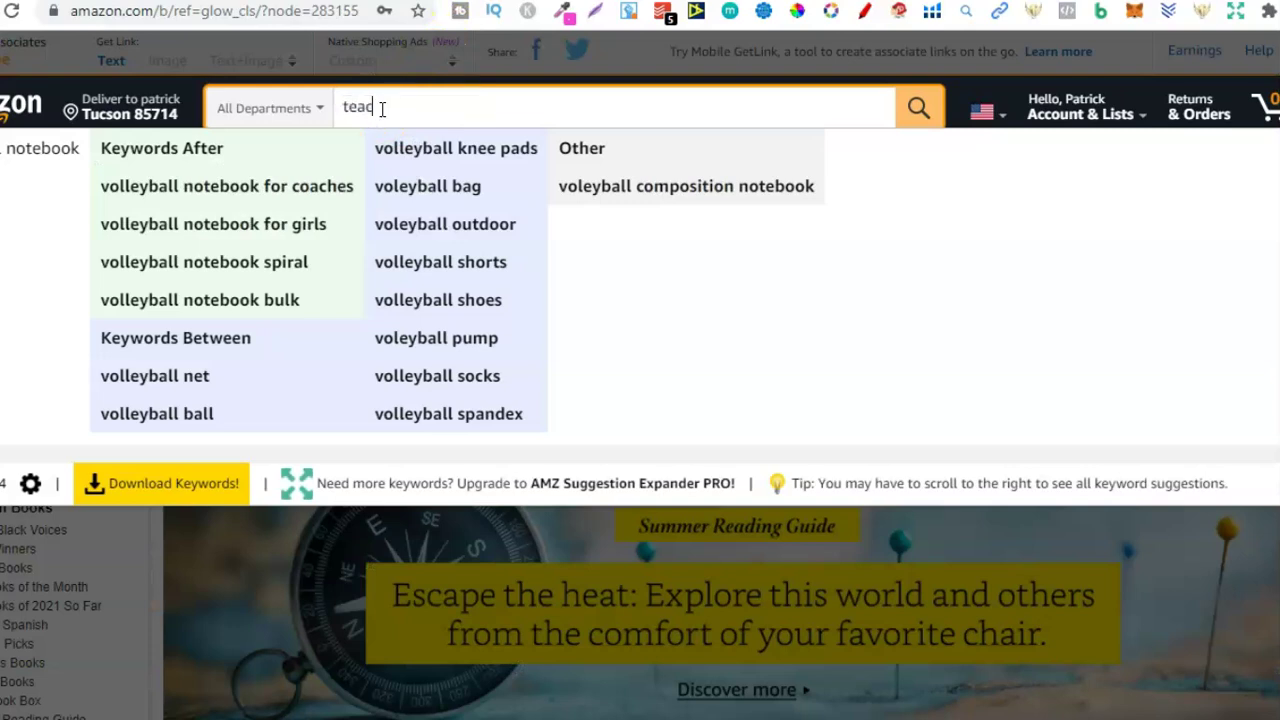
pyautogui.write(' notebook')
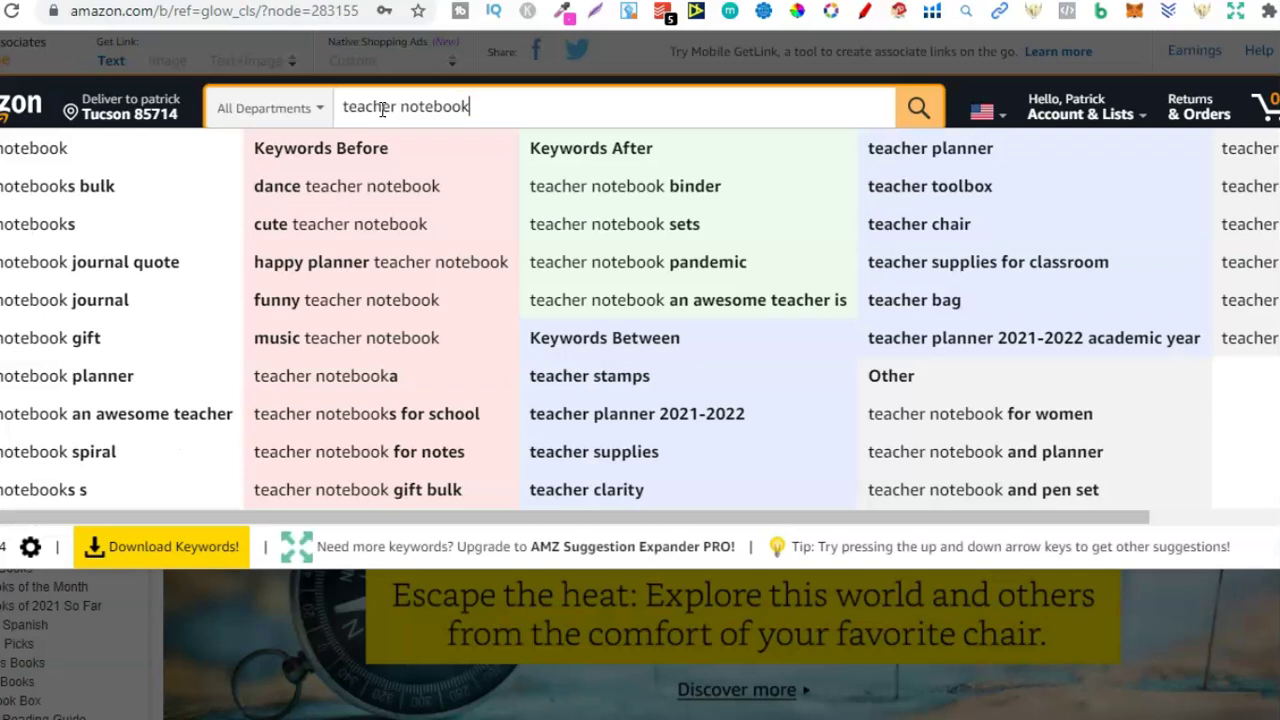
pyautogui.click(366, 113)
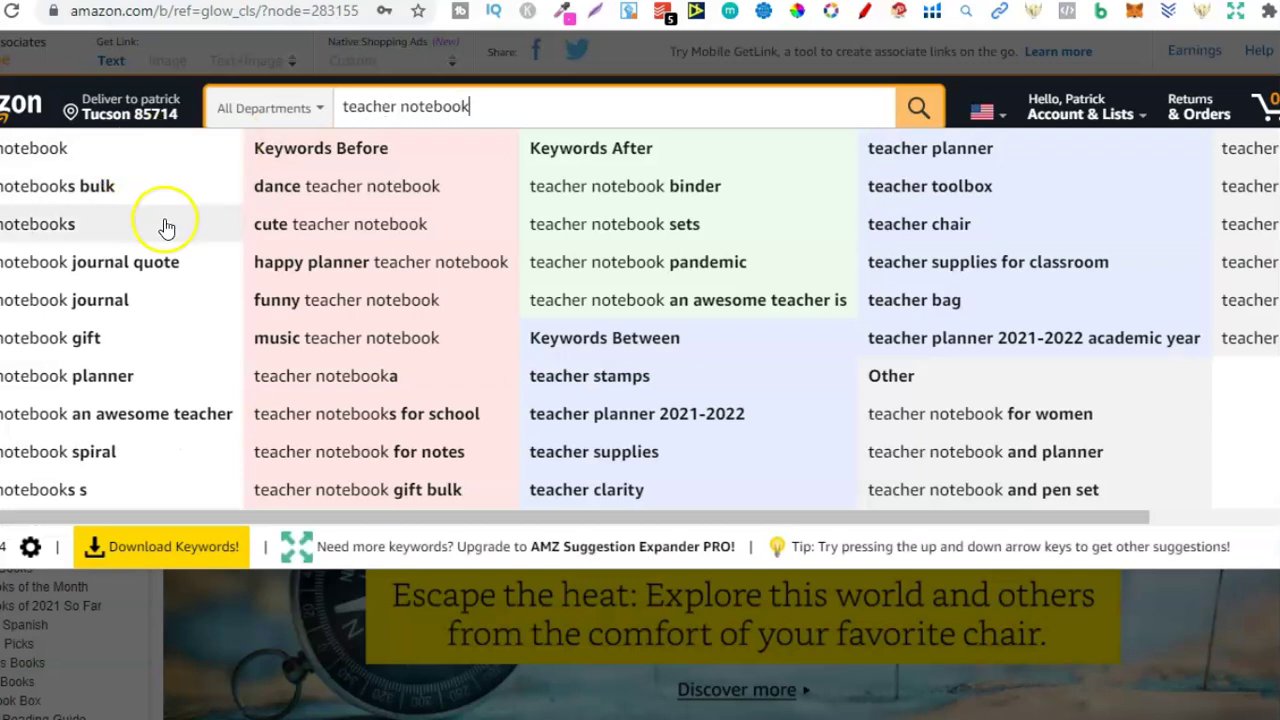
# - Check the Google results for "list of jobs" and "list of foods" for further niche ideas
pyautogui.click(780, 0)
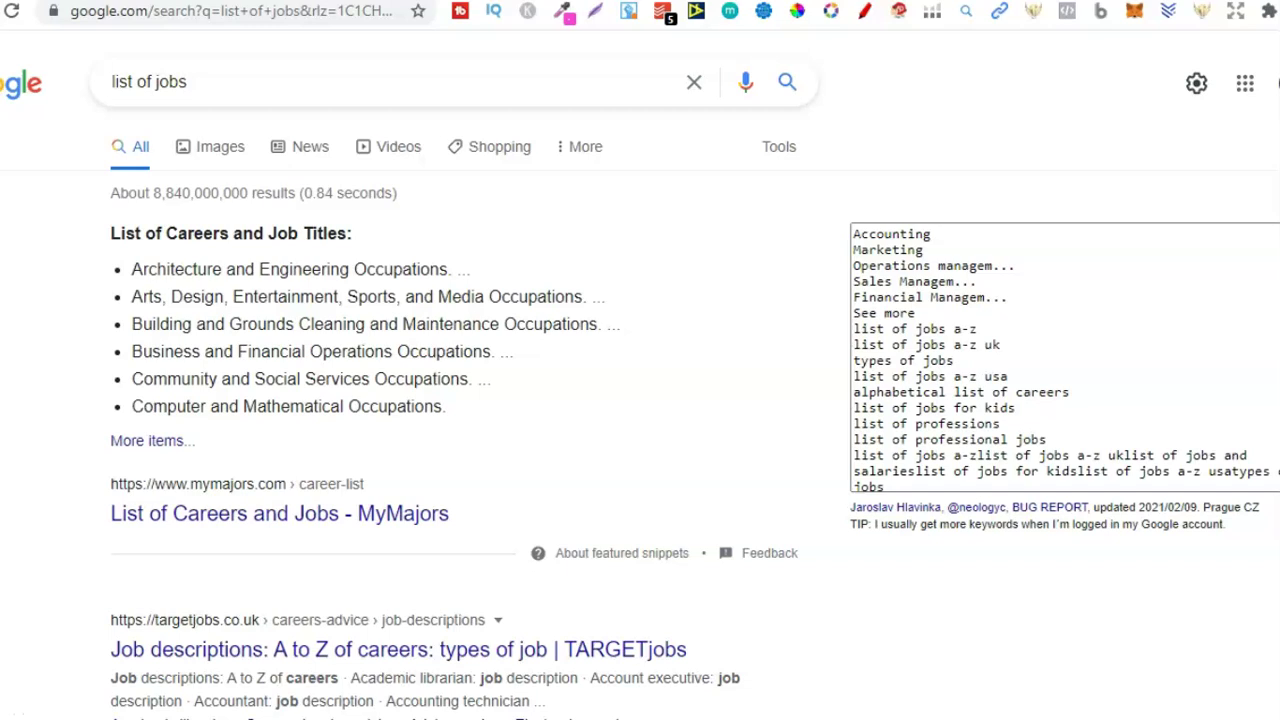
pyautogui.hotkey('ctrl', 'Tab')
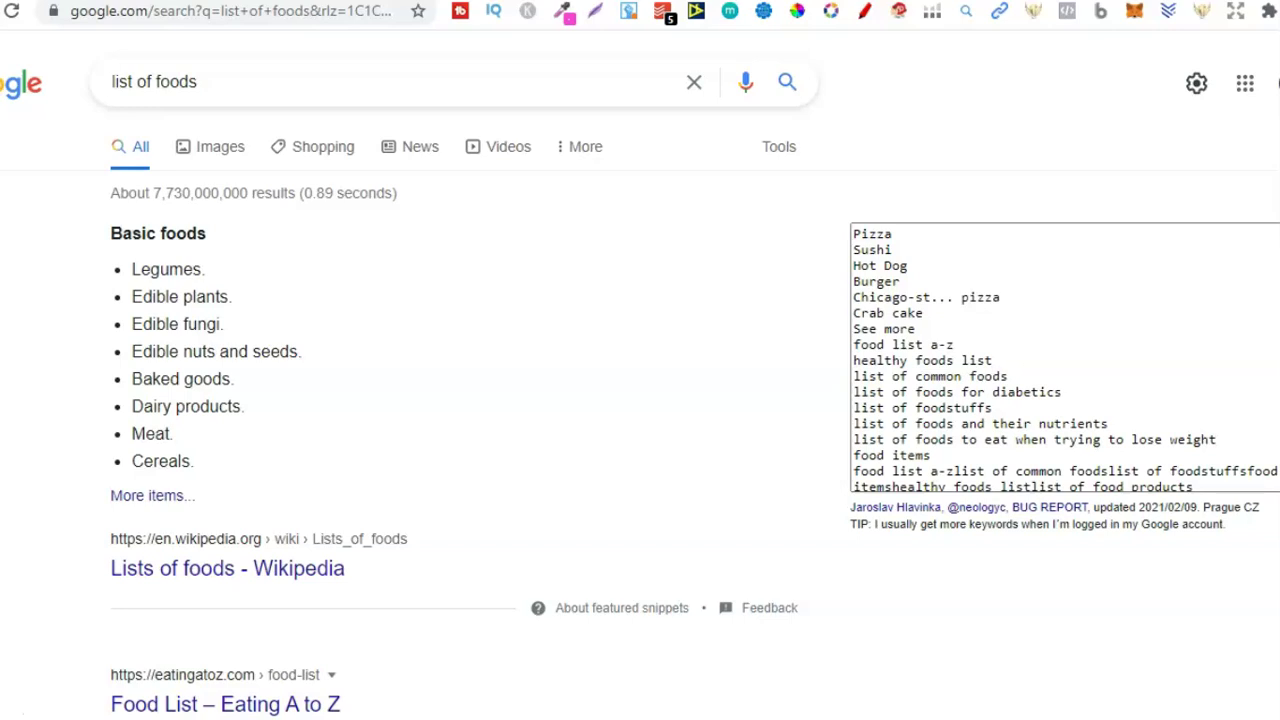
# - Switch to Amazon and change the search phrase to "pizza notebook" to view its keyword suggestions
pyautogui.hotkey('ctrl', 'Tab')
pyautogui.click(366, 101)
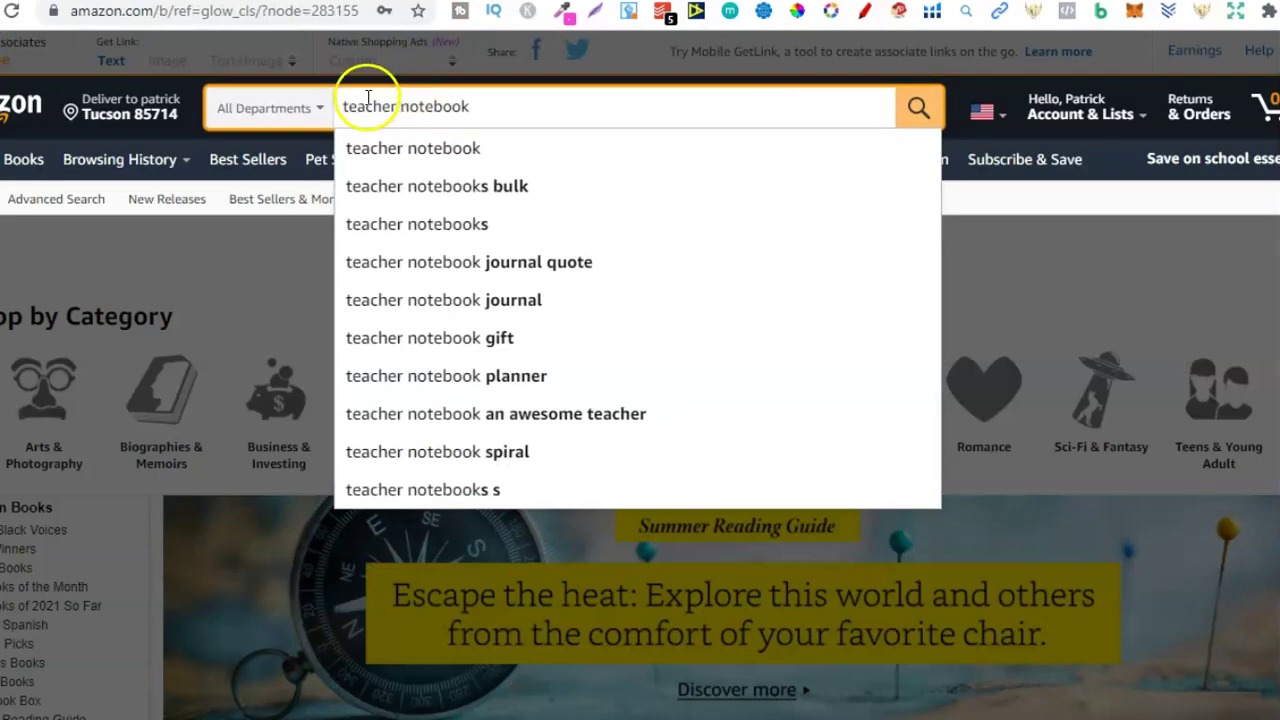
pyautogui.doubleClick(366, 101)
pyautogui.write('oizza')
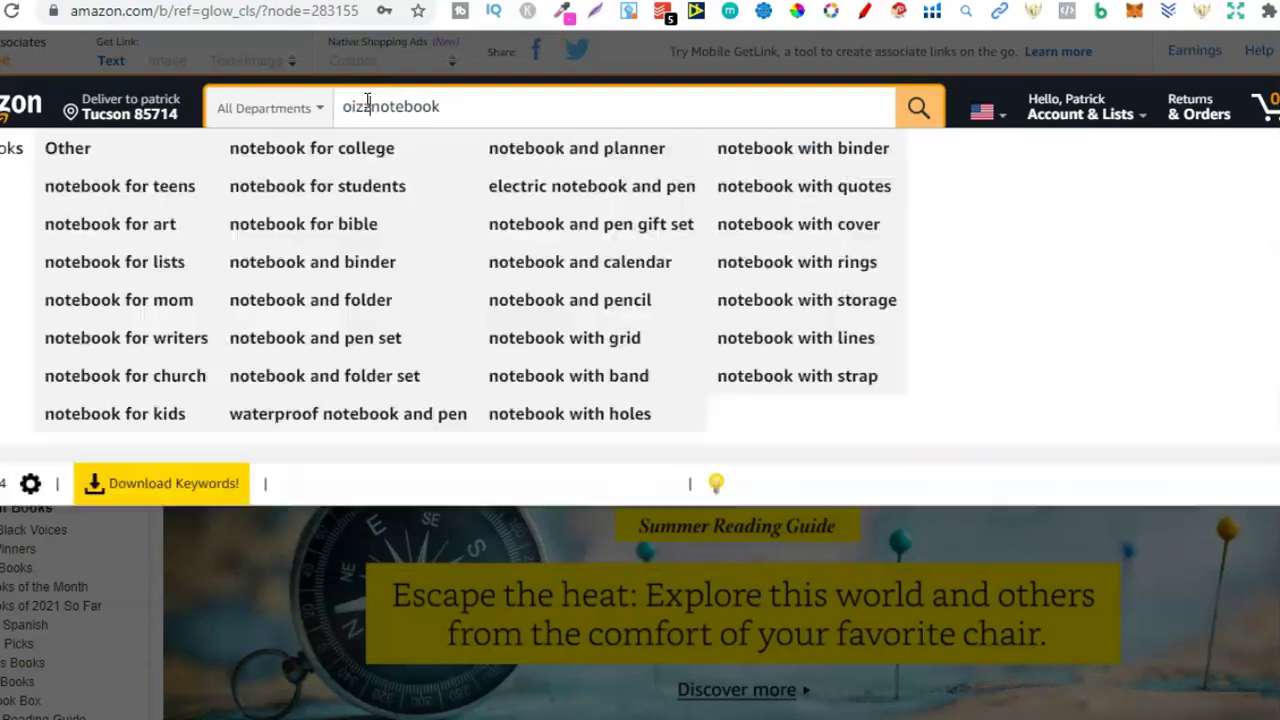
pyautogui.hotkey('ctrl', 'BackSpace')
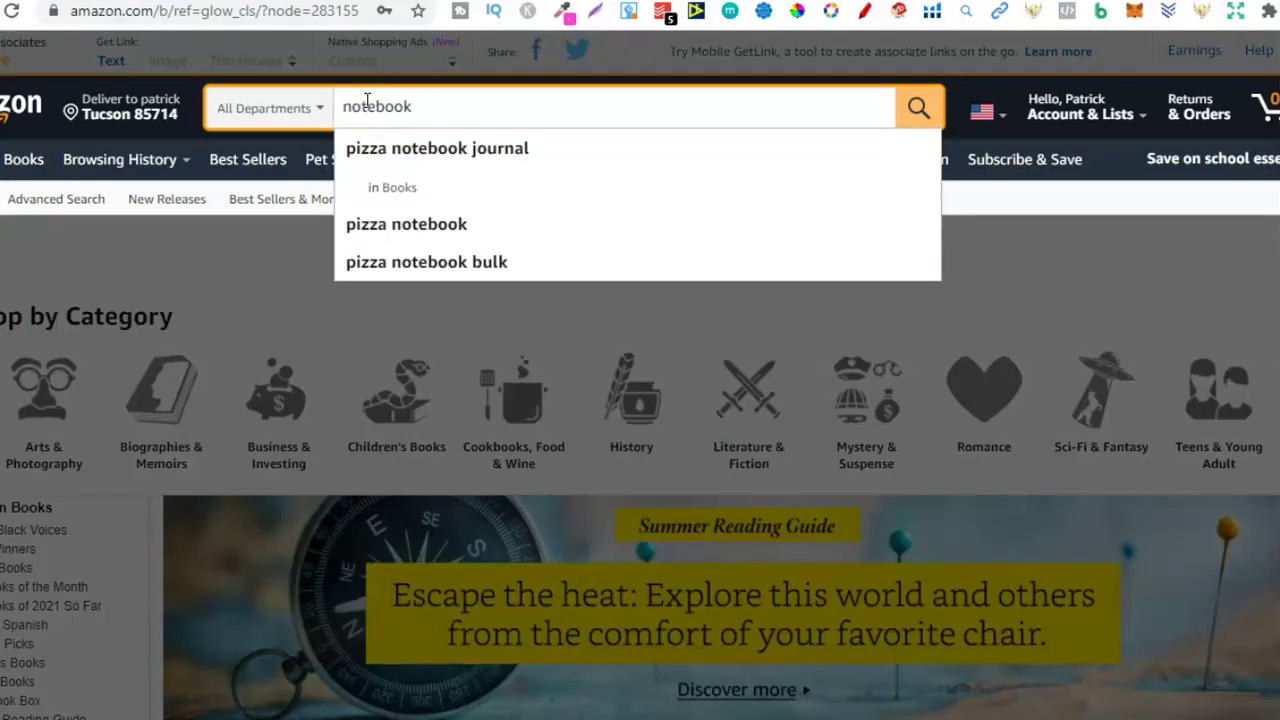
pyautogui.write('pizza')
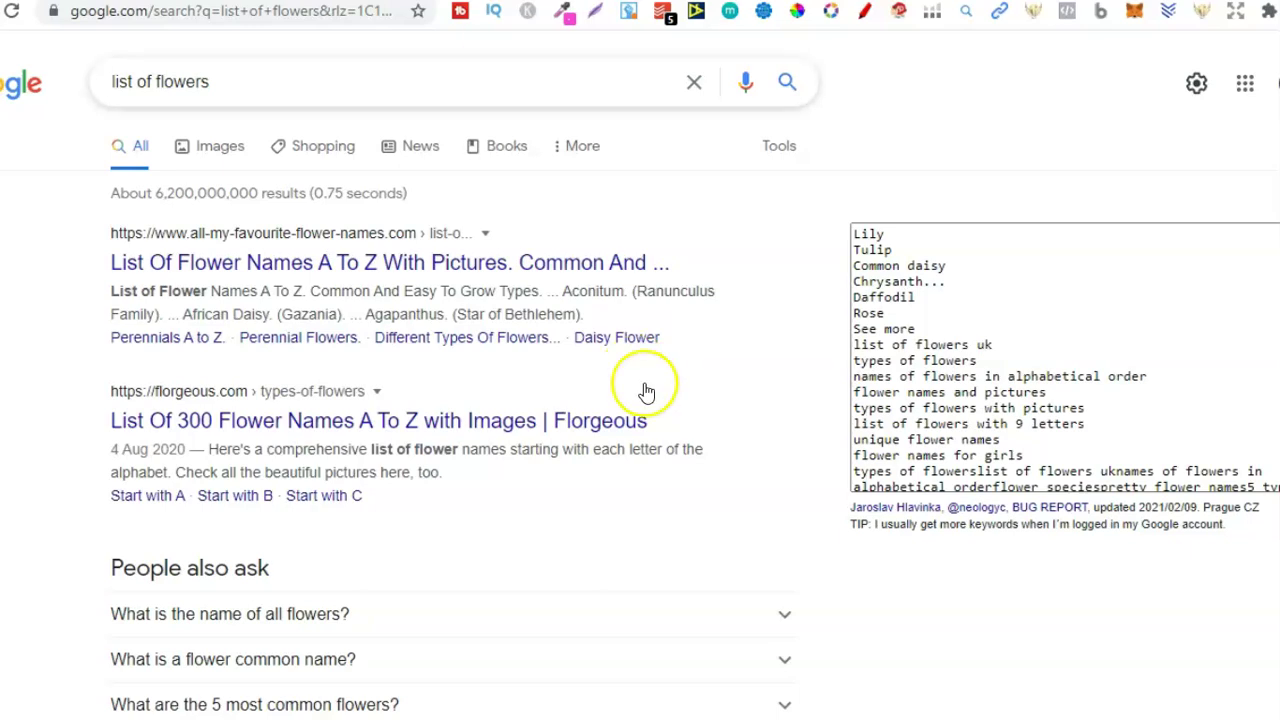
# - Review the Google results for "list of flowers" and "list of sports" for more niche ideas
pyautogui.moveTo(772, 718)
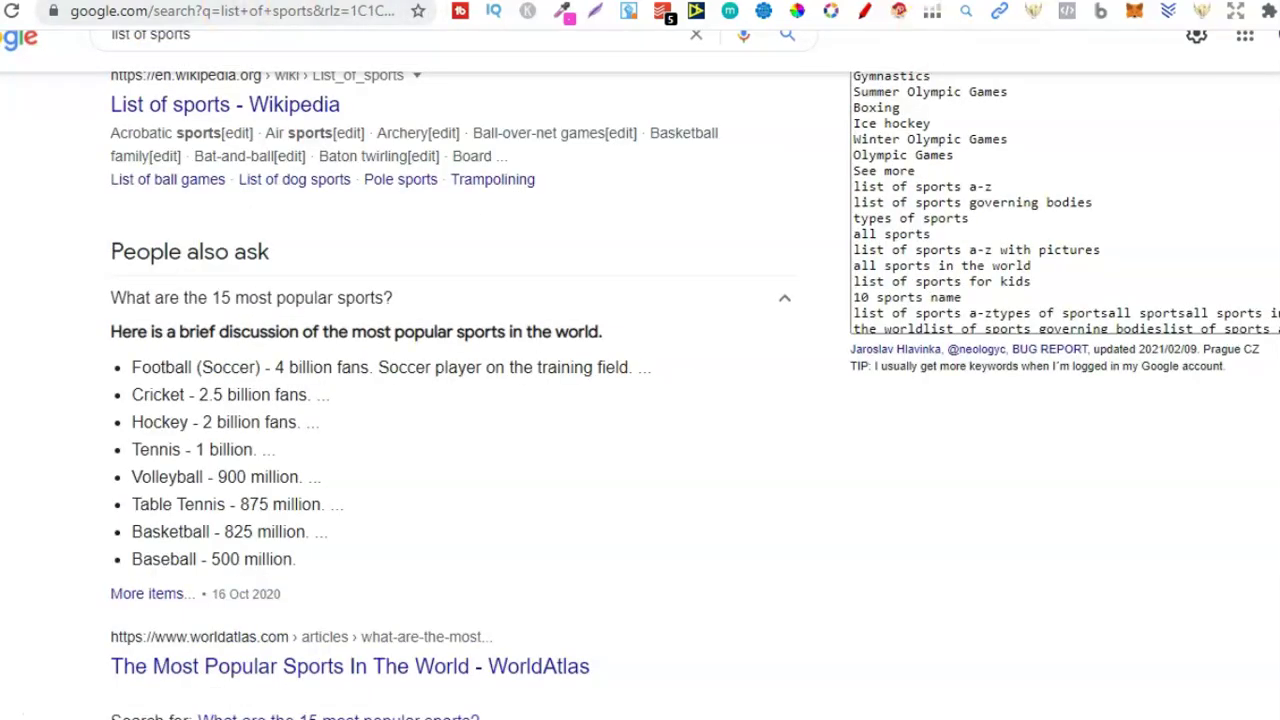
pyautogui.scroll(3, 928, 37)
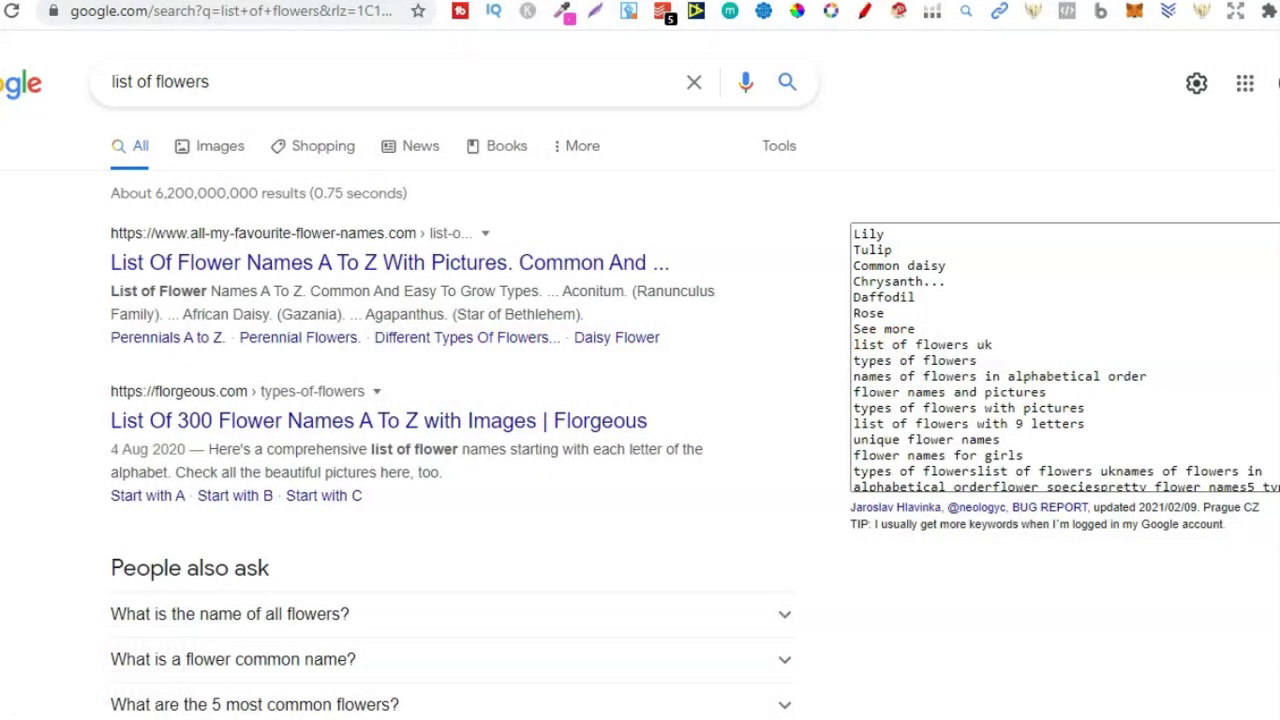
pyautogui.hotkey('alt', 'Tab')
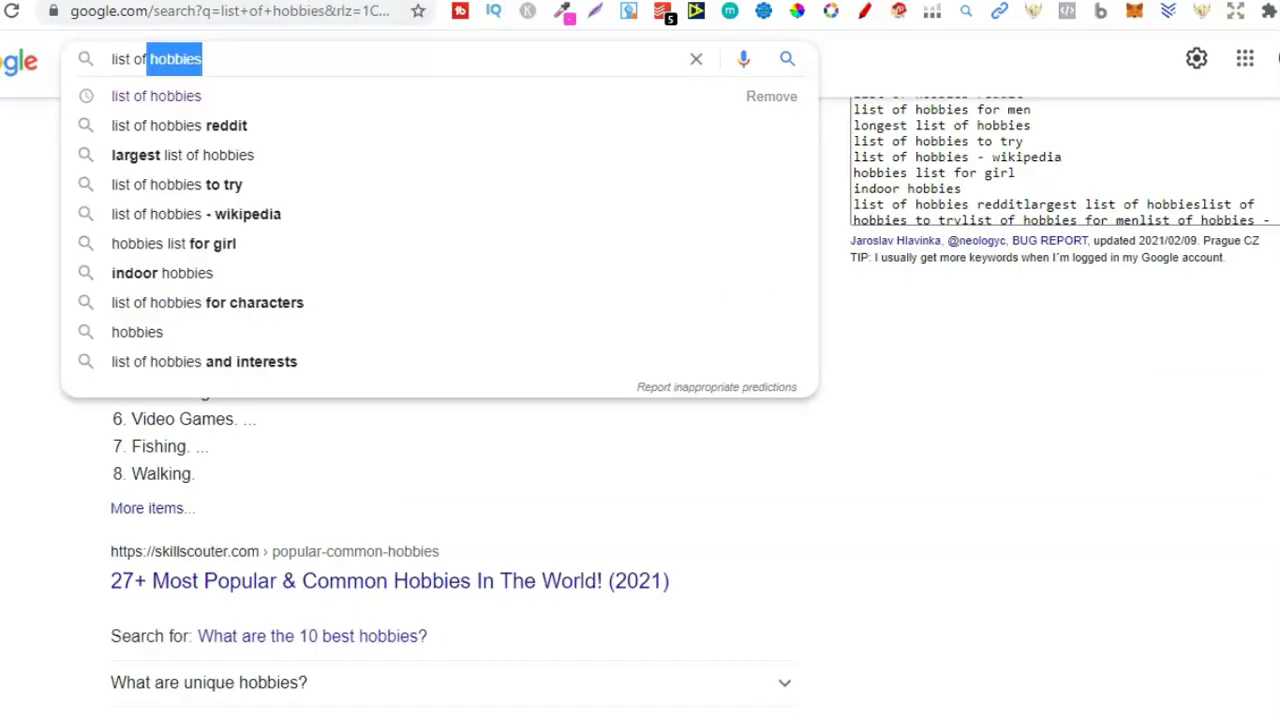
# - Leave the Google hobbies results for Amazon and change the search phrase to "walking notebook" to view its suggestions
pyautogui.click(906, 455)
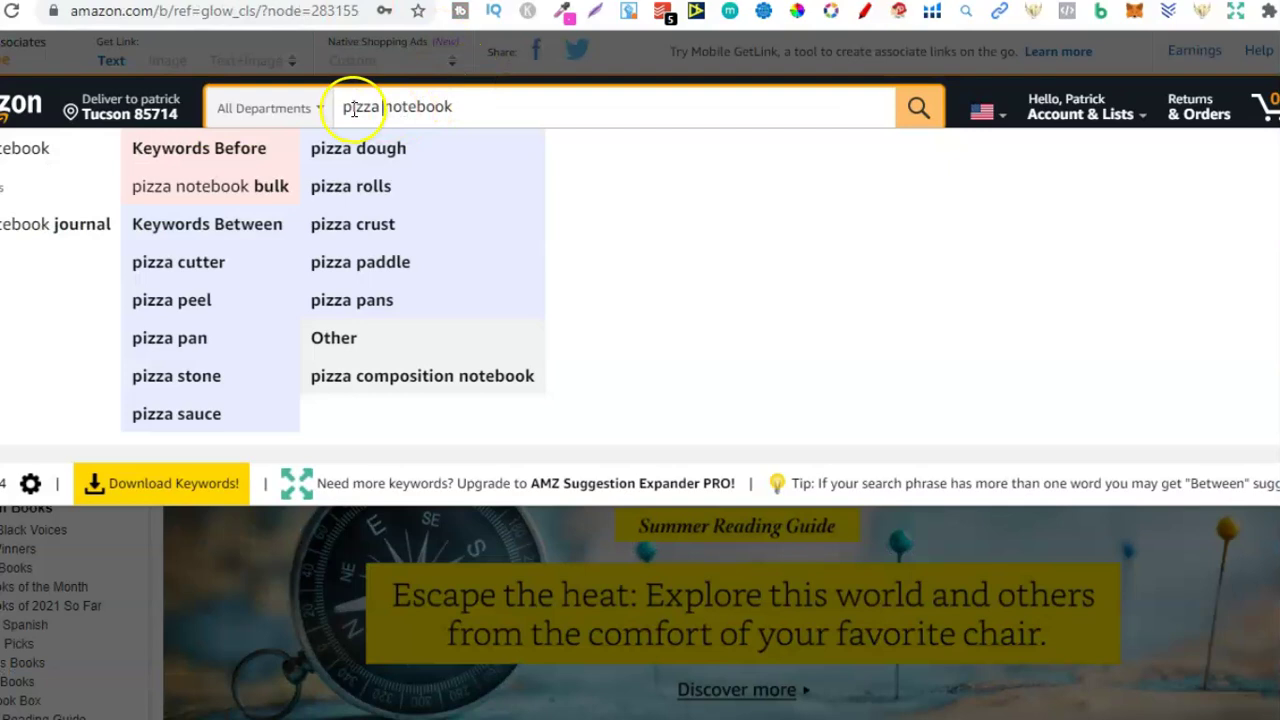
pyautogui.doubleClick(356, 107)
pyautogui.write('walking')
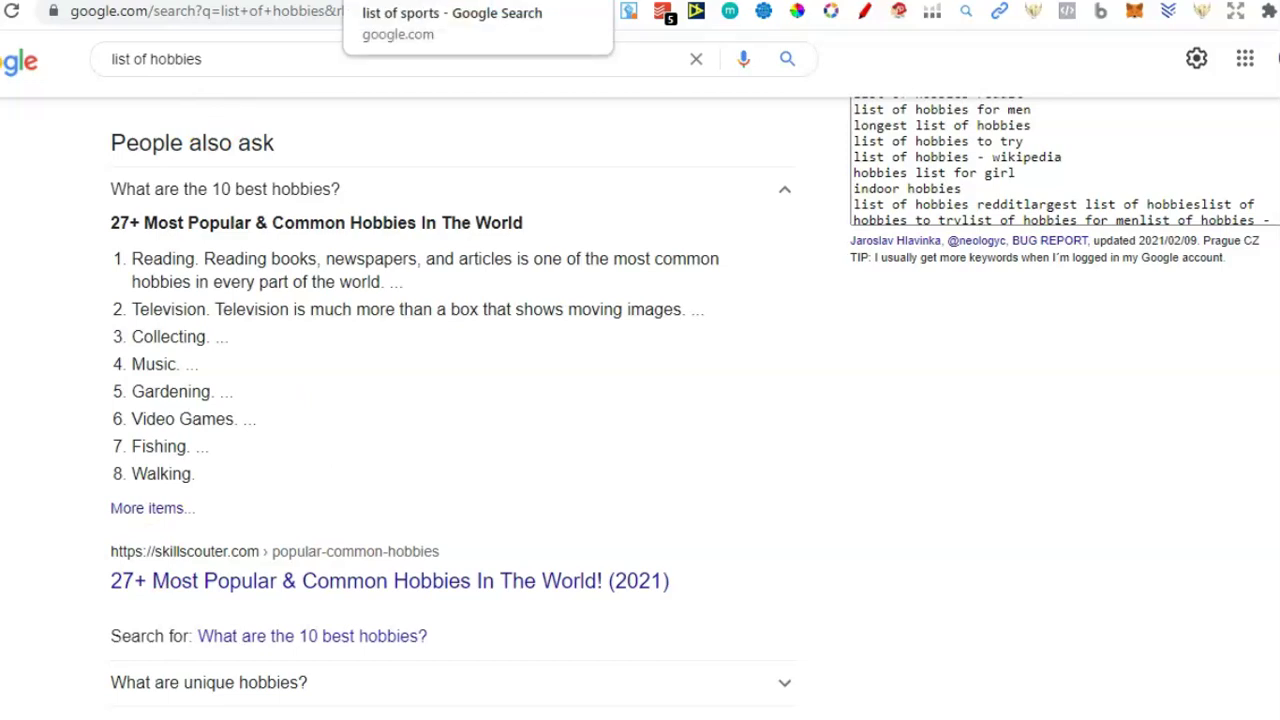
# - Return to the Amazon page and bring up the KDP Niche Research Extension to check that it is on
pyautogui.click(350, 0)
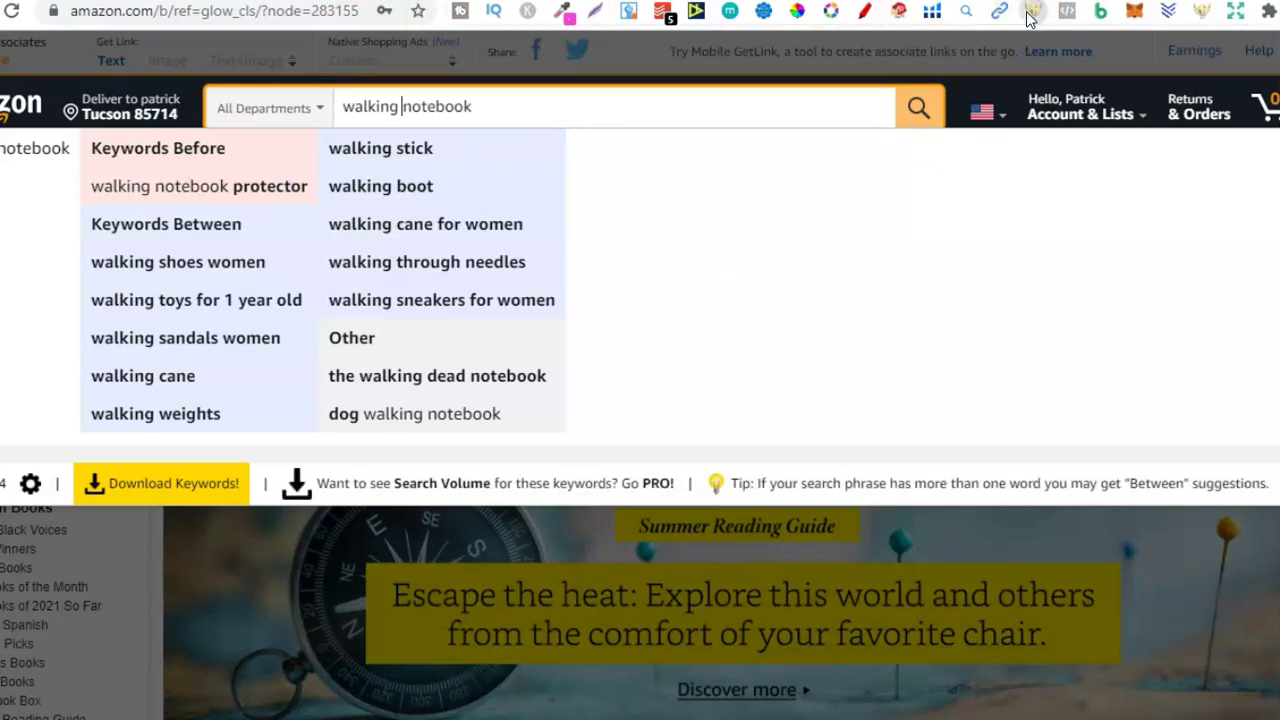
pyautogui.click(1031, 14)
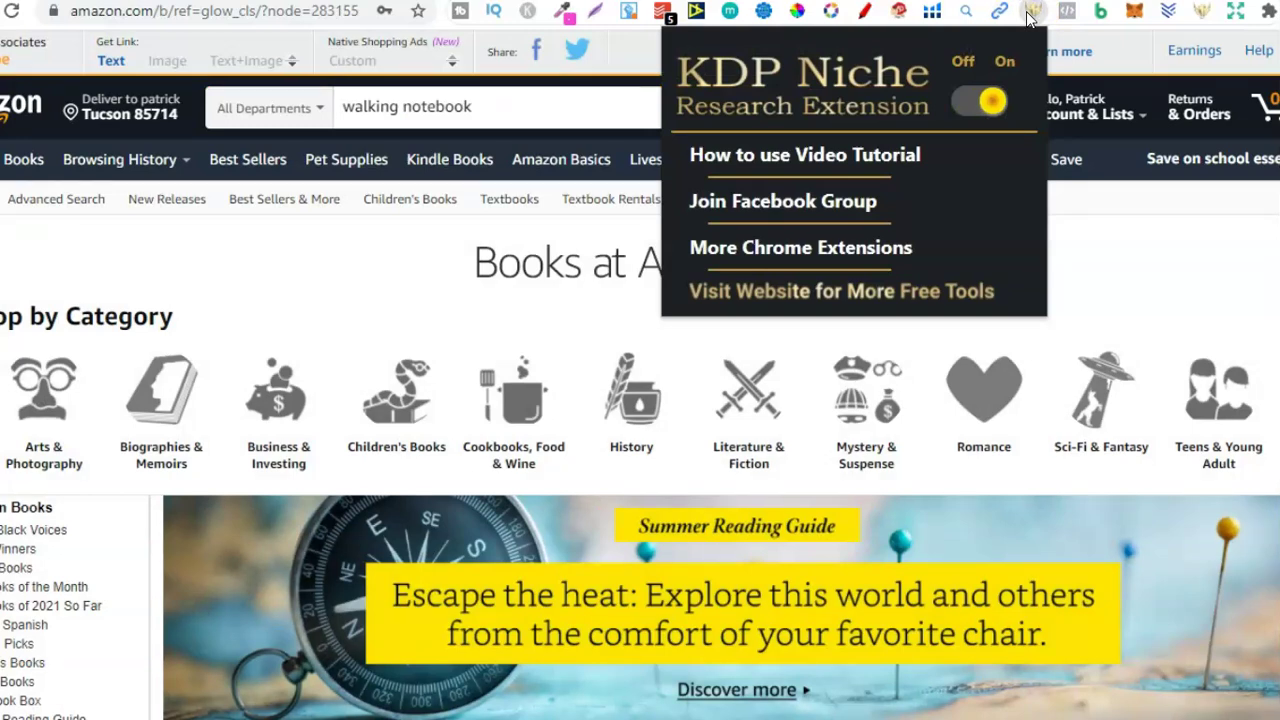
pyautogui.click(792, 72)
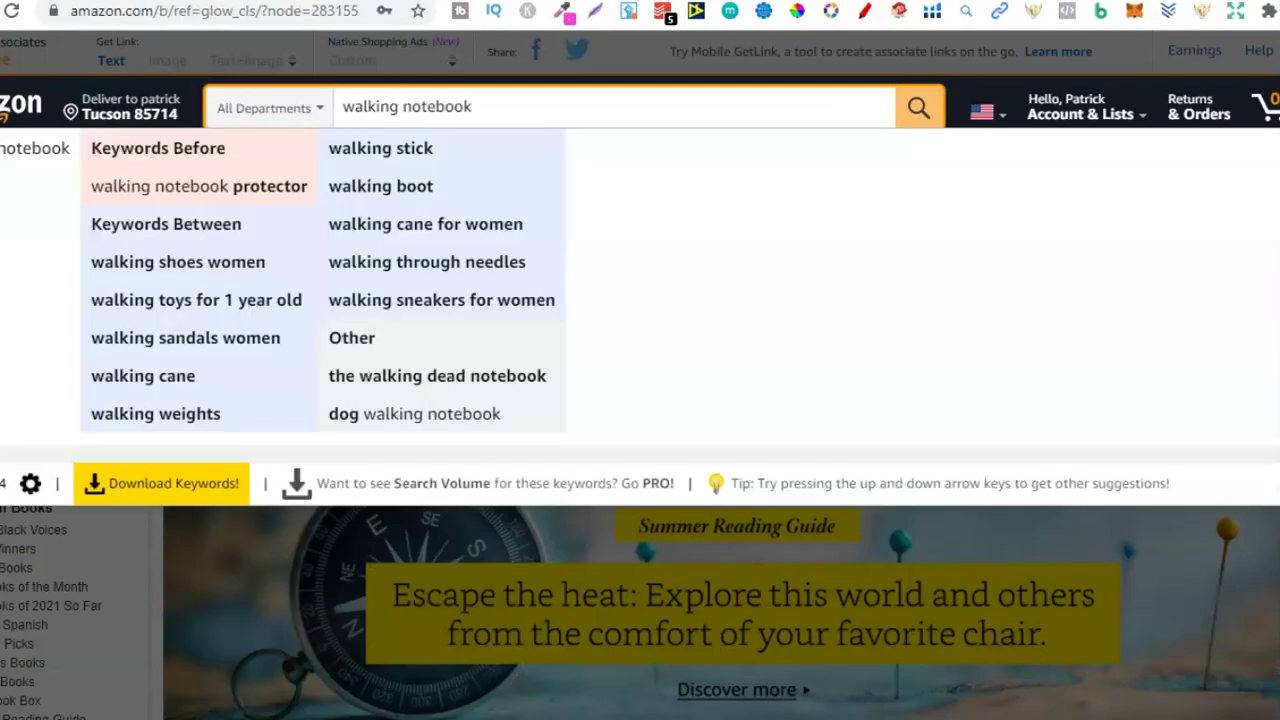
# - Change the Amazon search phrase to "pineapple notebook" and run the suggested search "pineapple notebook for school"
pyautogui.doubleClick(370, 104)
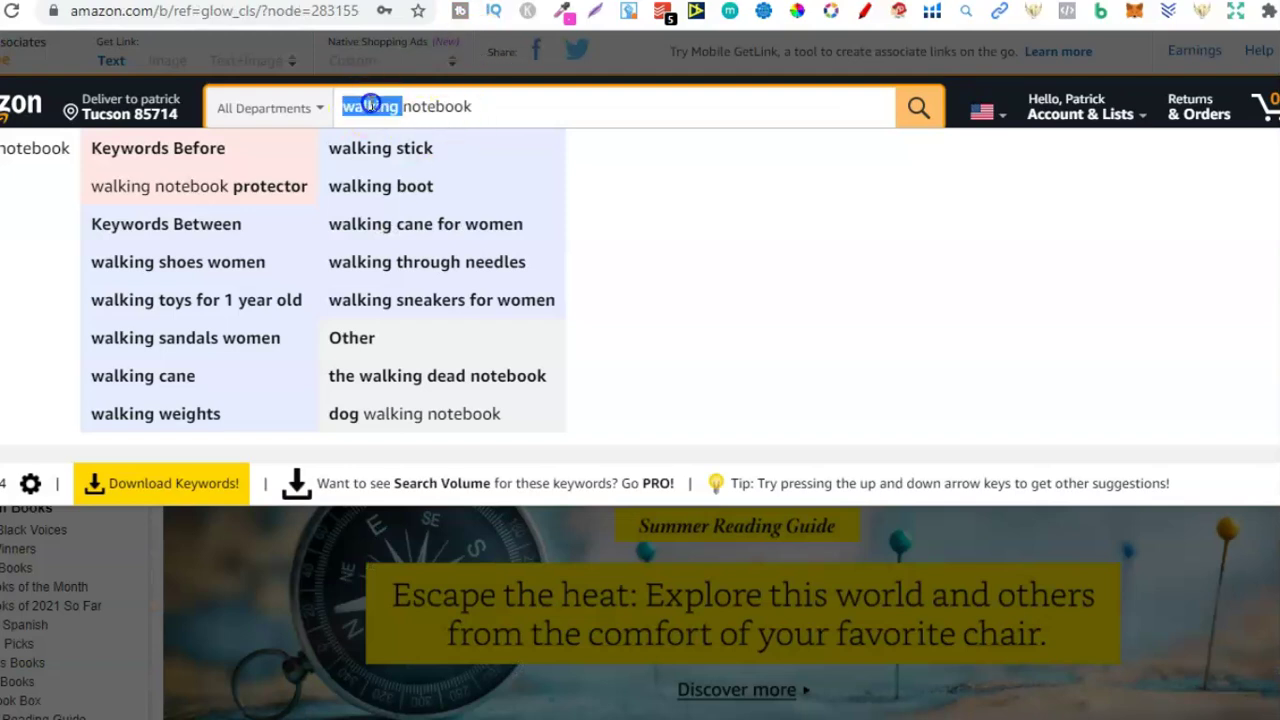
pyautogui.click(370, 104)
pyautogui.doubleClick(370, 104)
pyautogui.write('pineapple')
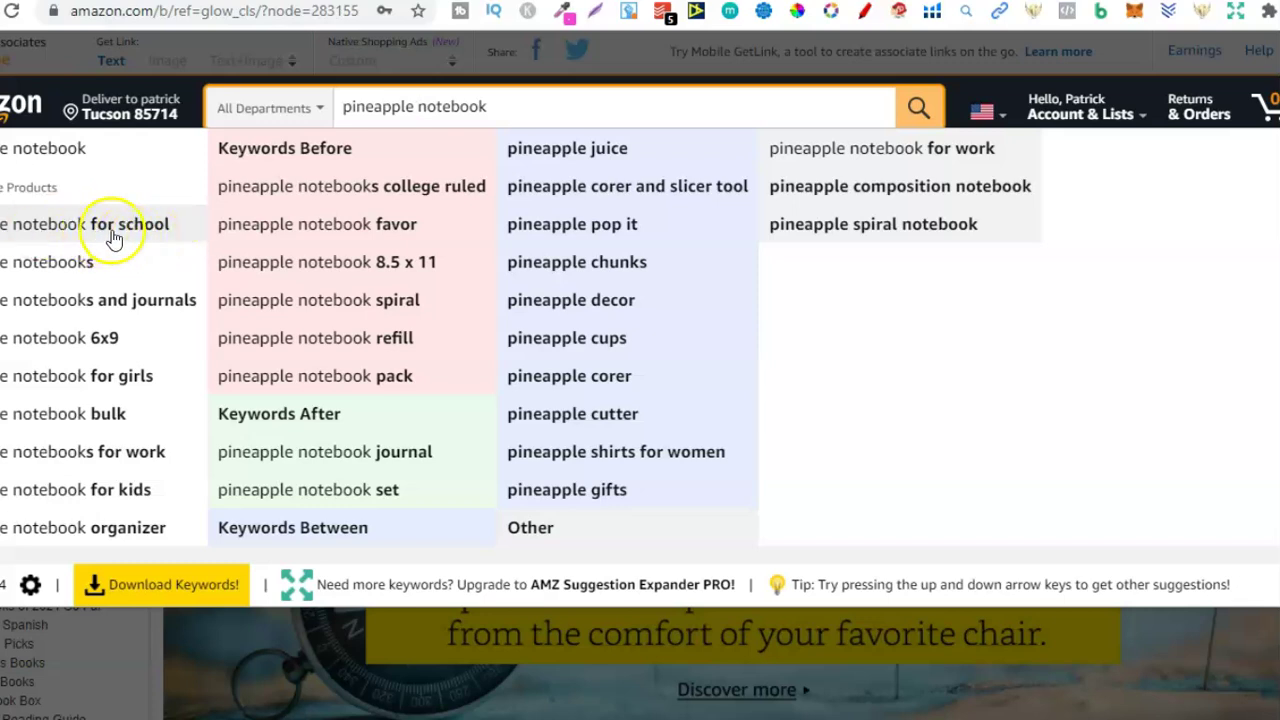
pyautogui.click(112, 231)
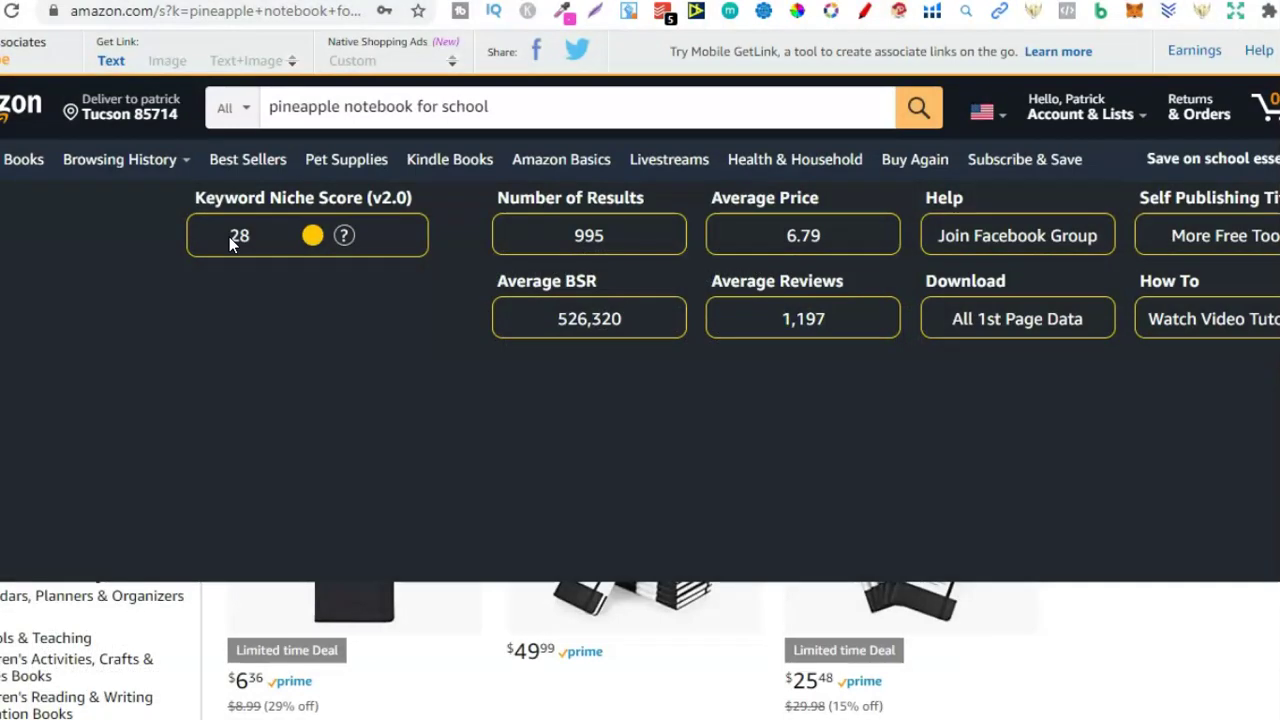
# - Remove "for school" from the search phrase, leaving "pineapple notebook", view its keyword suggestions and dismiss them
pyautogui.click(279, 124)
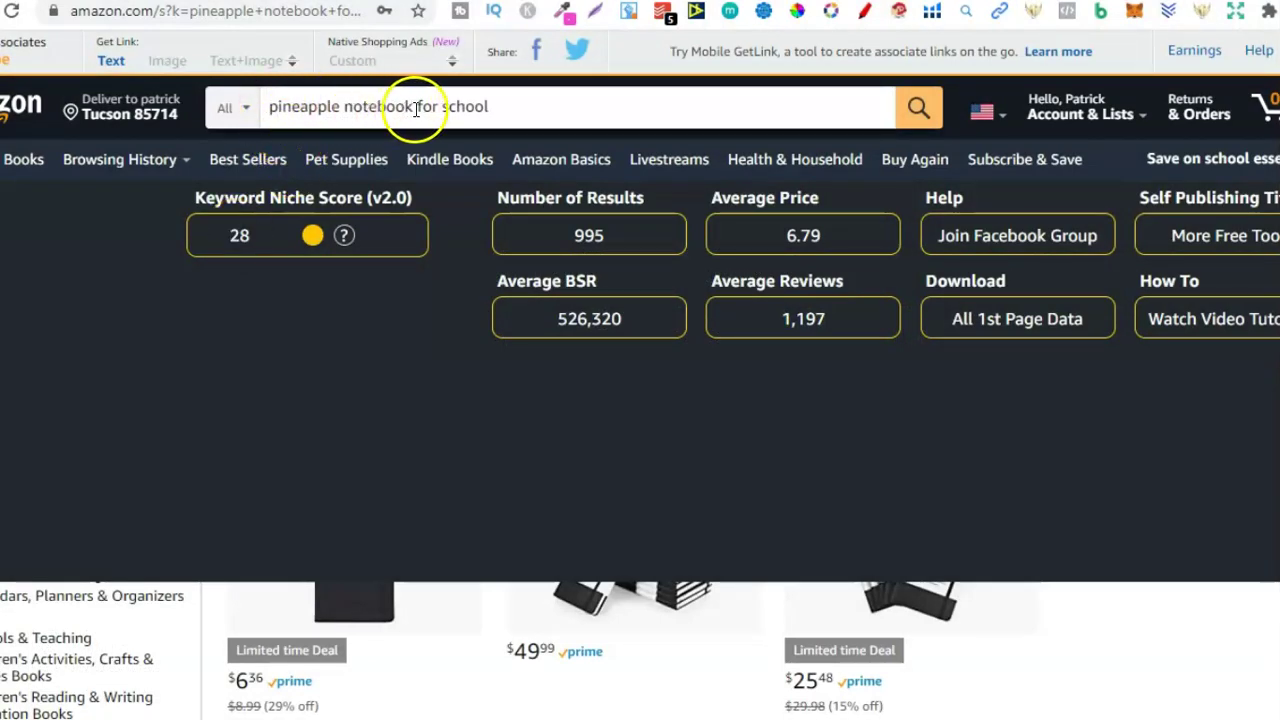
pyautogui.click(508, 111)
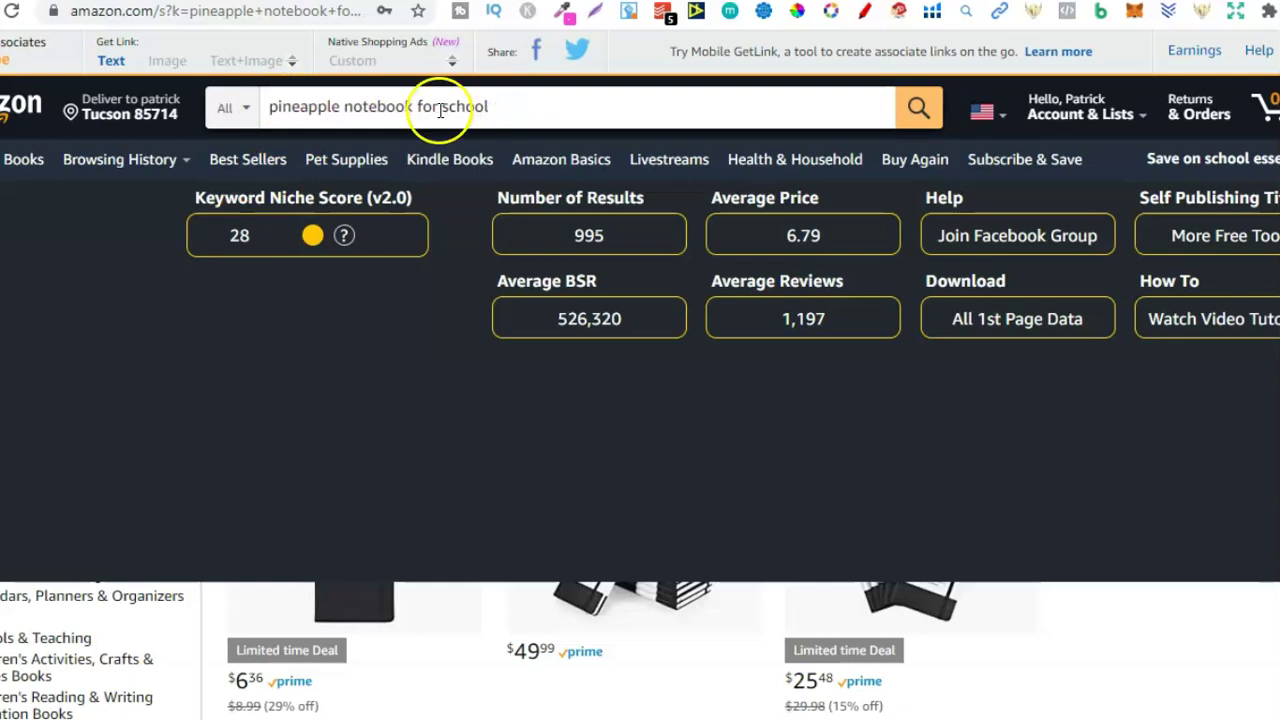
pyautogui.click(516, 110)
pyautogui.hotkey('ctrl', 'shift', 'Left')
pyautogui.hotkey('ctrl', 'shift', 'Left')
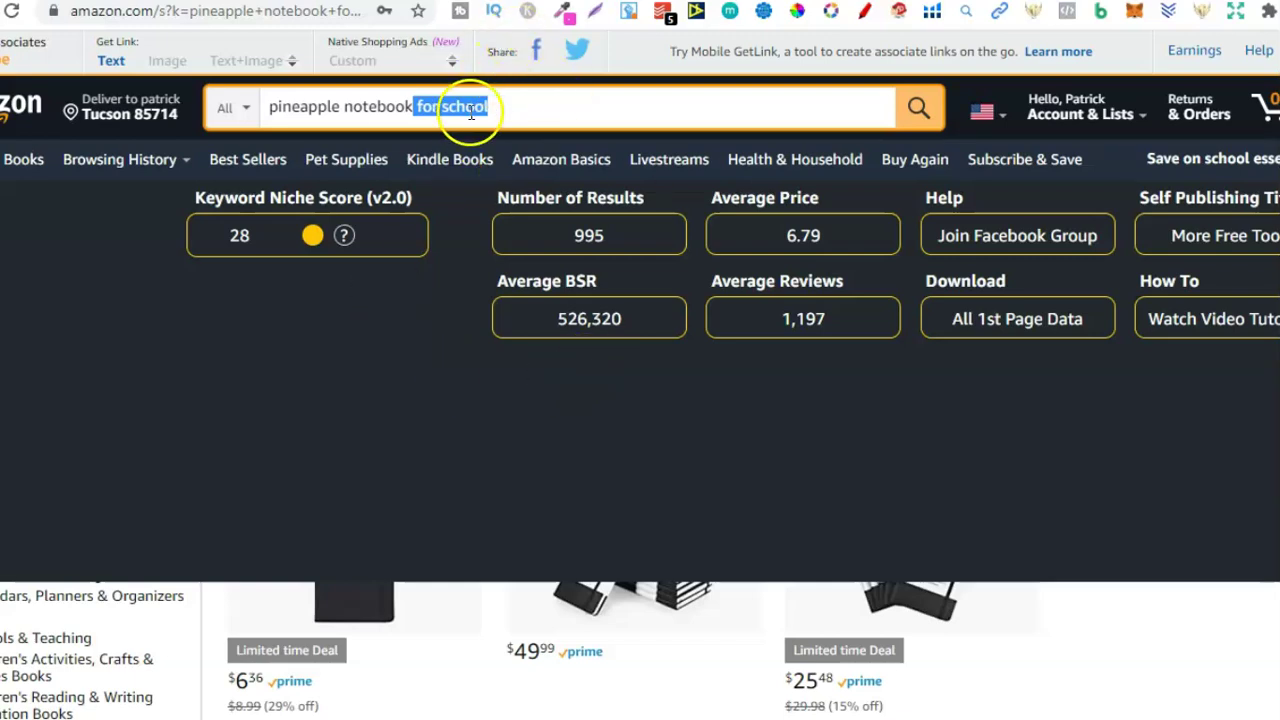
pyautogui.tripleClick(473, 111)
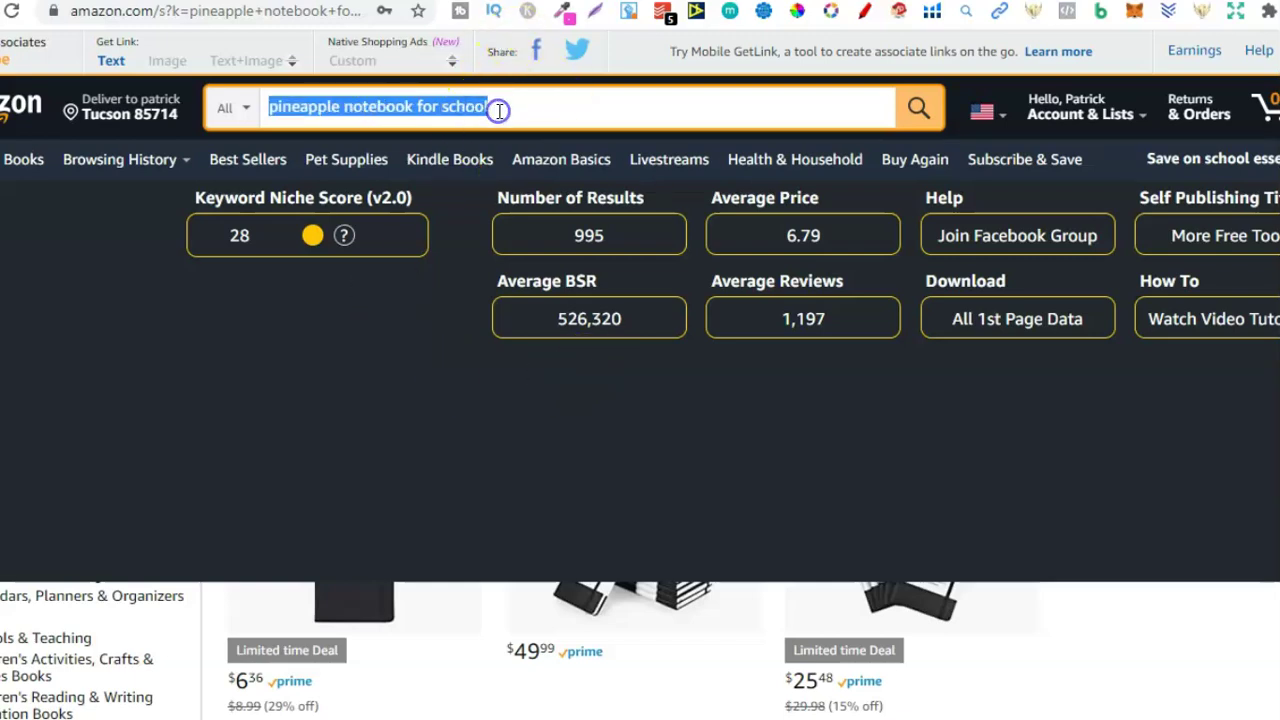
pyautogui.click(499, 111)
pyautogui.press('BackSpace')
pyautogui.press('BackSpace')
pyautogui.press('BackSpace')
pyautogui.press('BackSpace')
pyautogui.press('BackSpace')
pyautogui.press('BackSpace')
pyautogui.press('BackSpace')
pyautogui.press('BackSpace')
pyautogui.press('BackSpace')
pyautogui.press('BackSpace')
pyautogui.press('BackSpace')
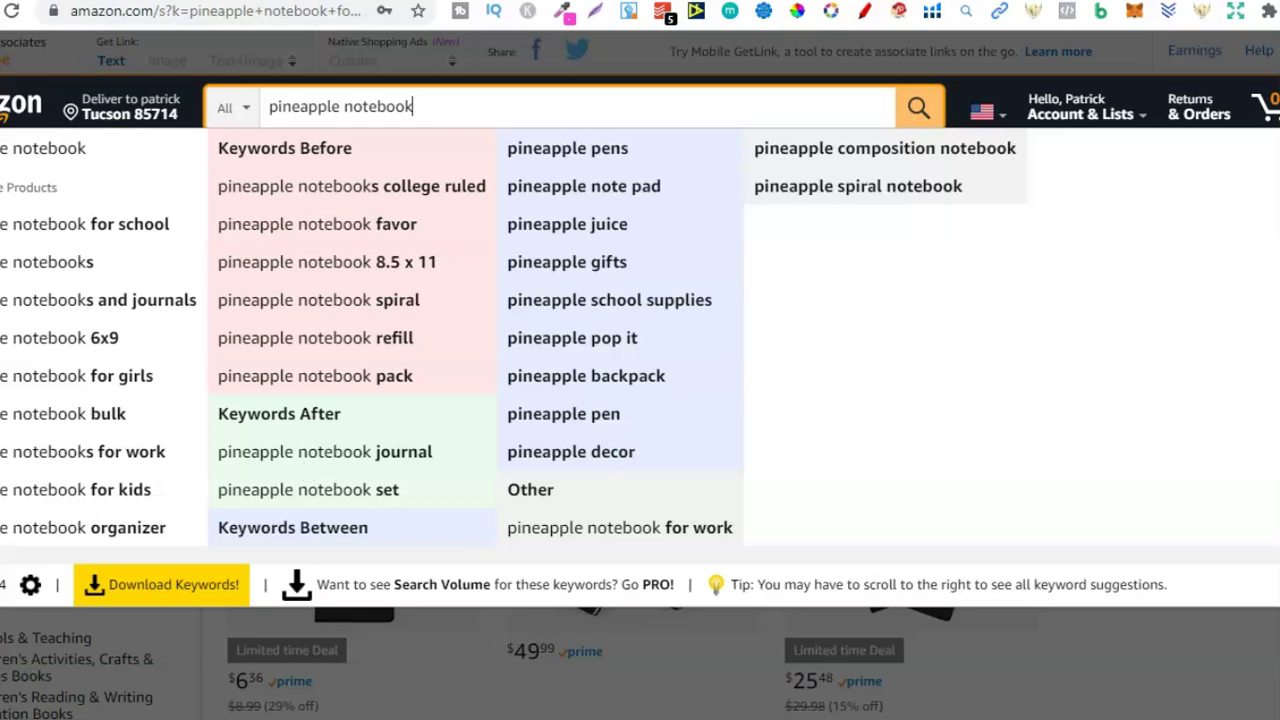
pyautogui.press('Escape')
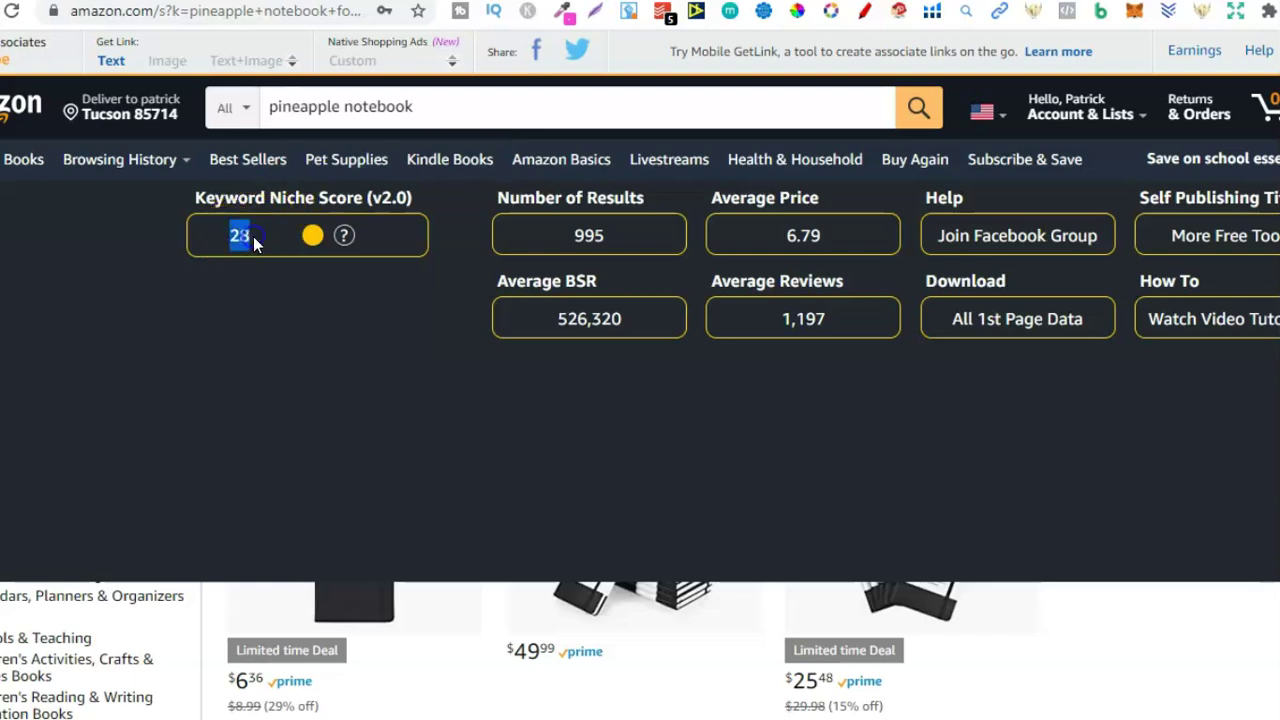
# - Examine the number of results, average reviews and average BSR, and look through the pineapple notebook listings
pyautogui.moveTo(612, 237); pyautogui.dragTo(562, 237)
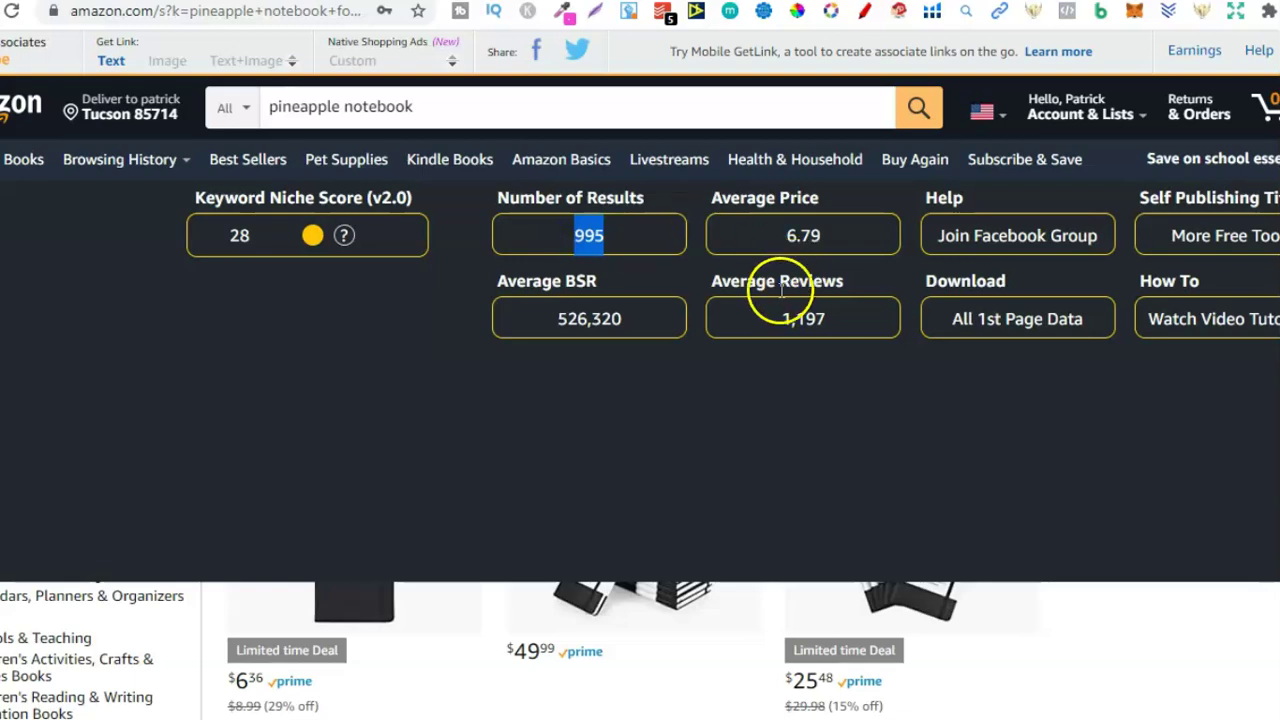
pyautogui.moveTo(783, 318); pyautogui.dragTo(830, 328)
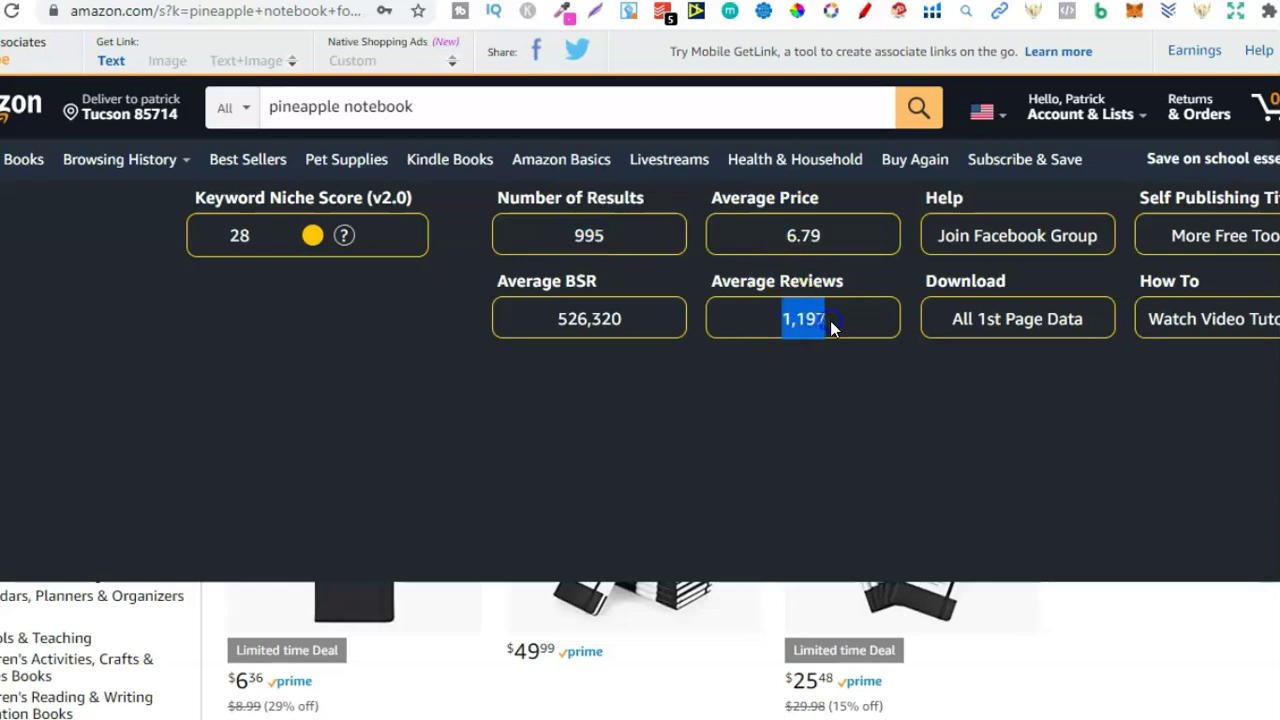
pyautogui.doubleClick(597, 318)
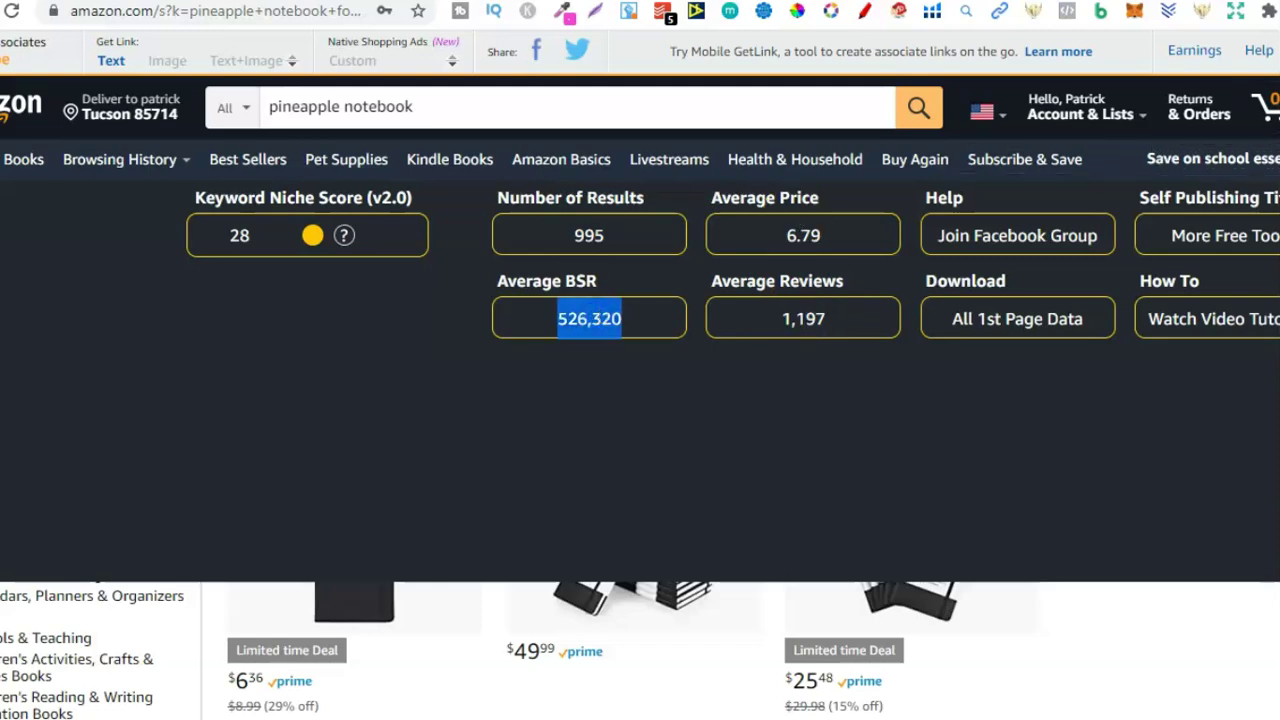
pyautogui.scroll(-10, 640, 375)
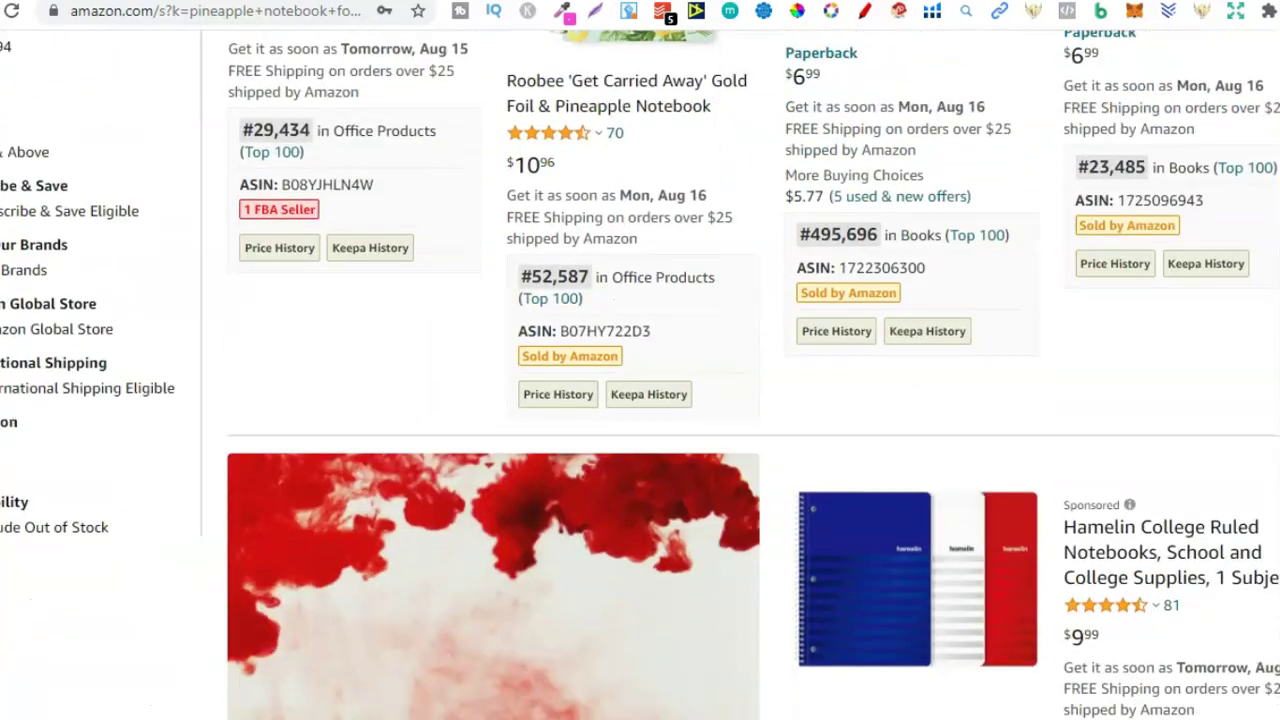
pyautogui.scroll(-5, 640, 375)
pyautogui.scroll(3, 640, 375)
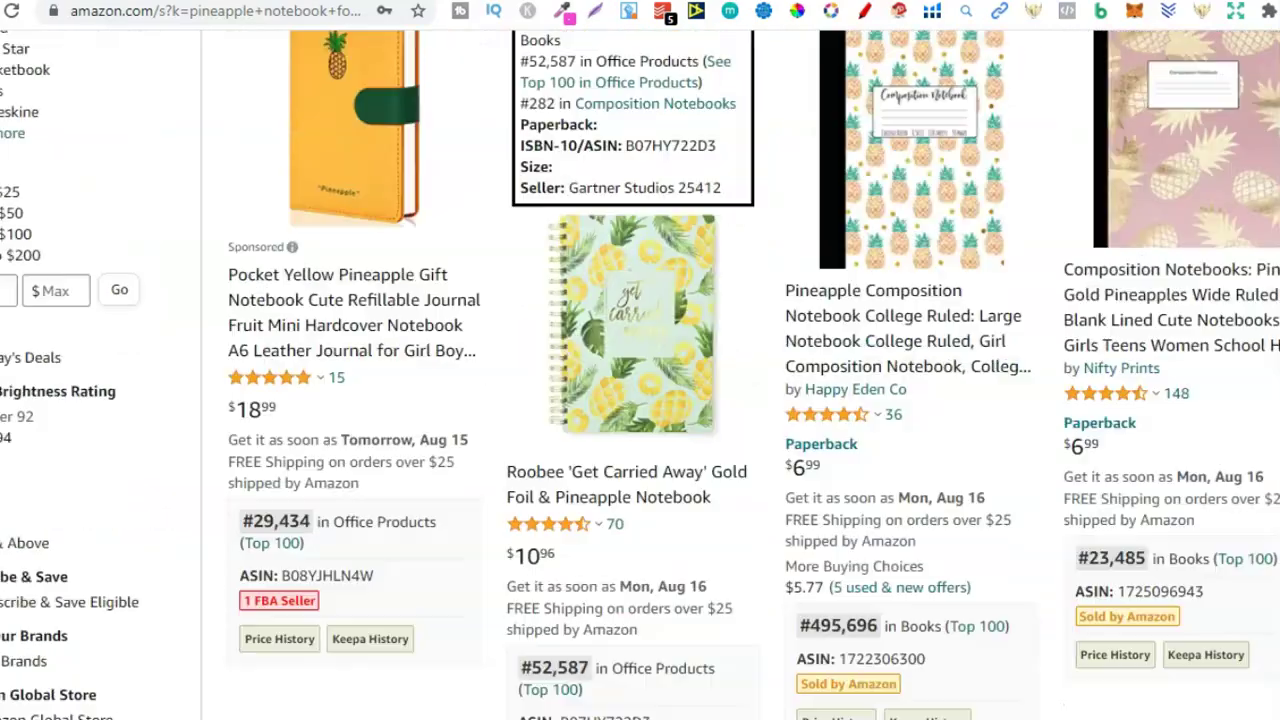
pyautogui.scroll(5, 640, 375)
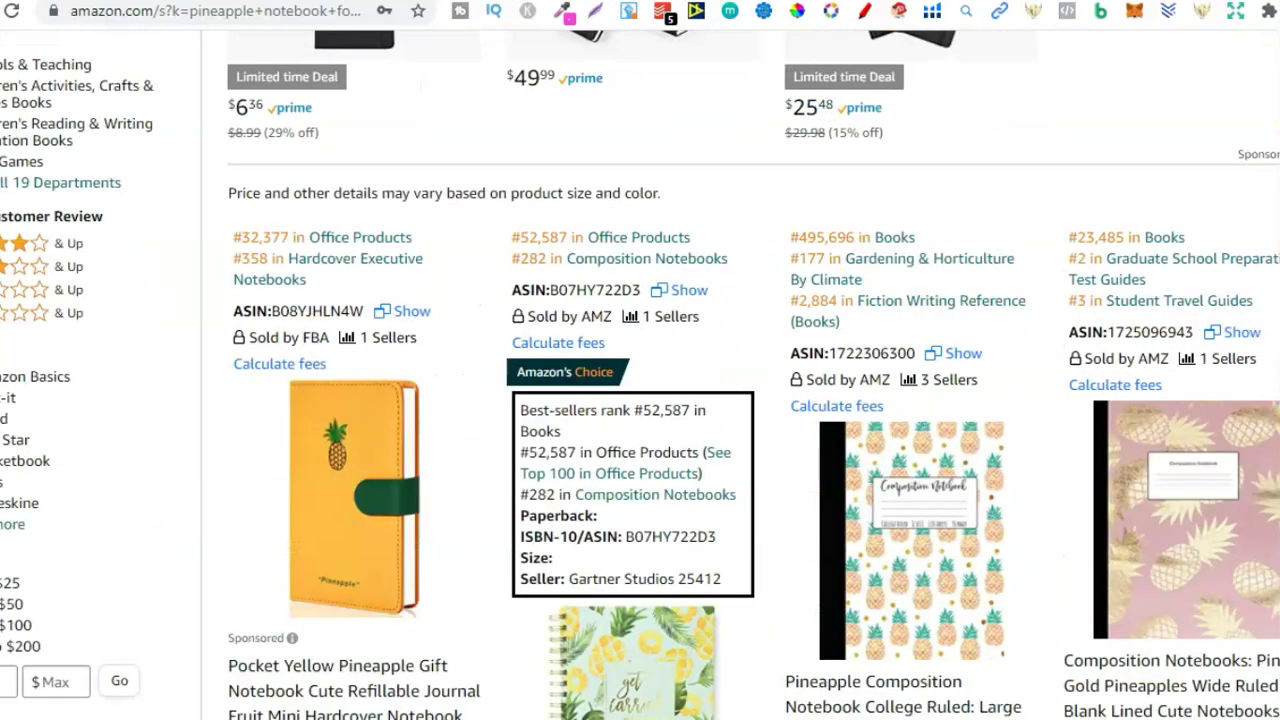
pyautogui.scroll(5, 640, 375)
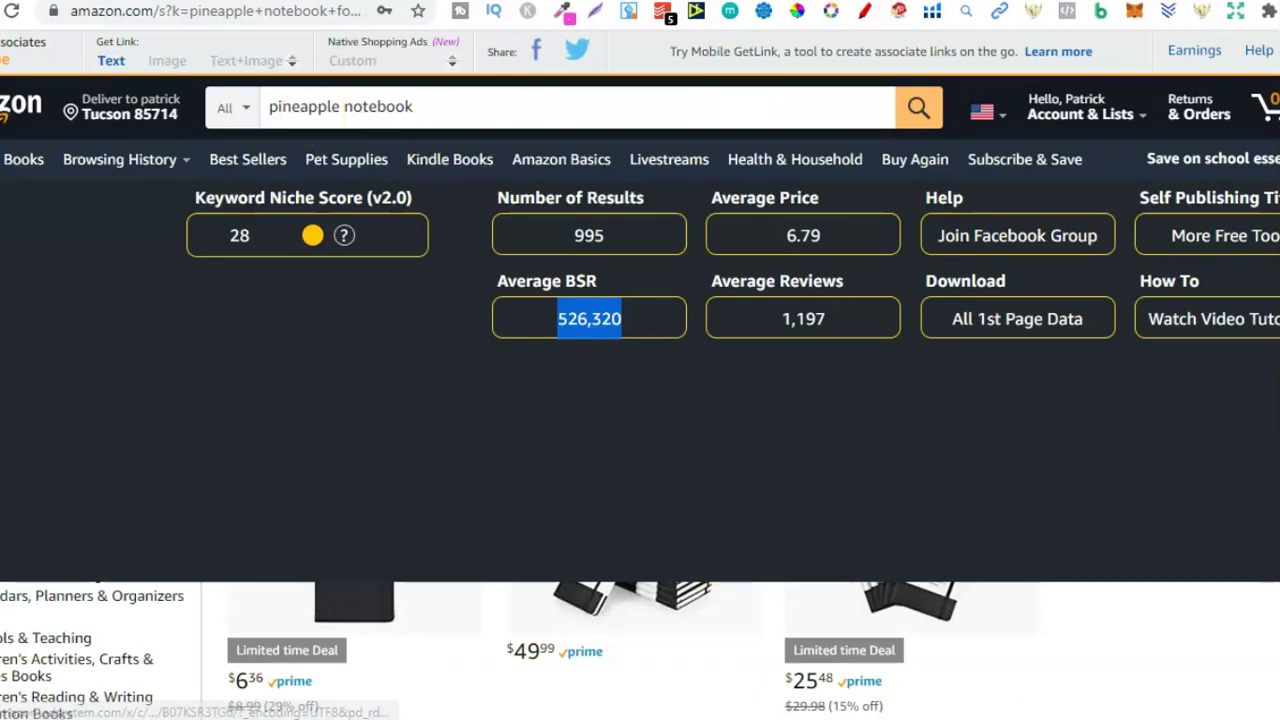
# - Switch to Notepad and review the list of niche categories from hobbies to flowers
pyautogui.hotkey('alt', 'Tab')
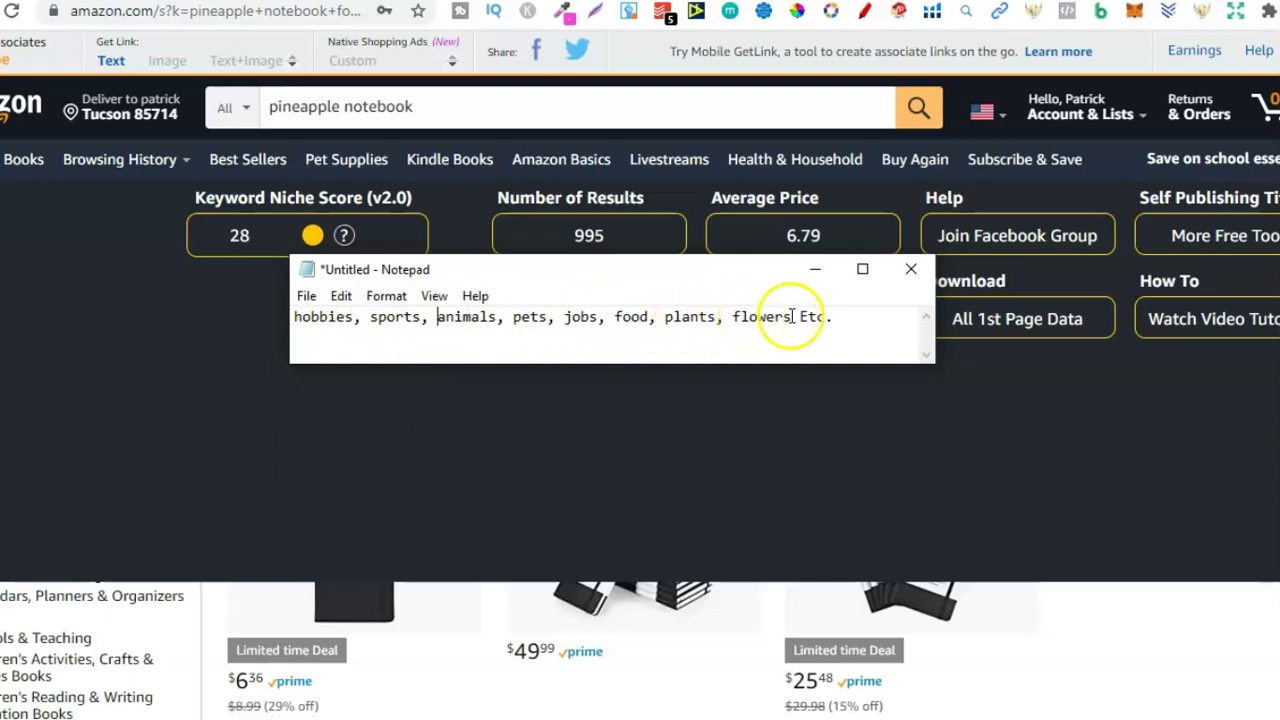
pyautogui.moveTo(793, 316); pyautogui.dragTo(171, 343)
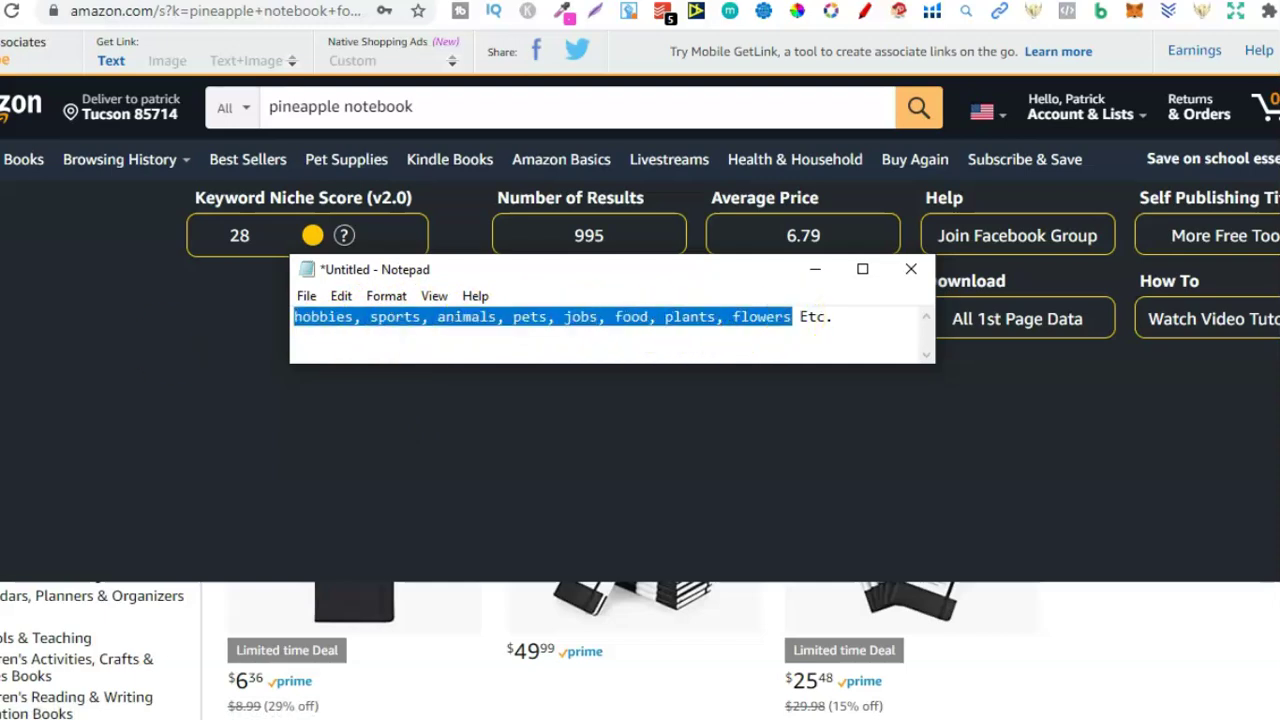
pyautogui.click(566, 326)
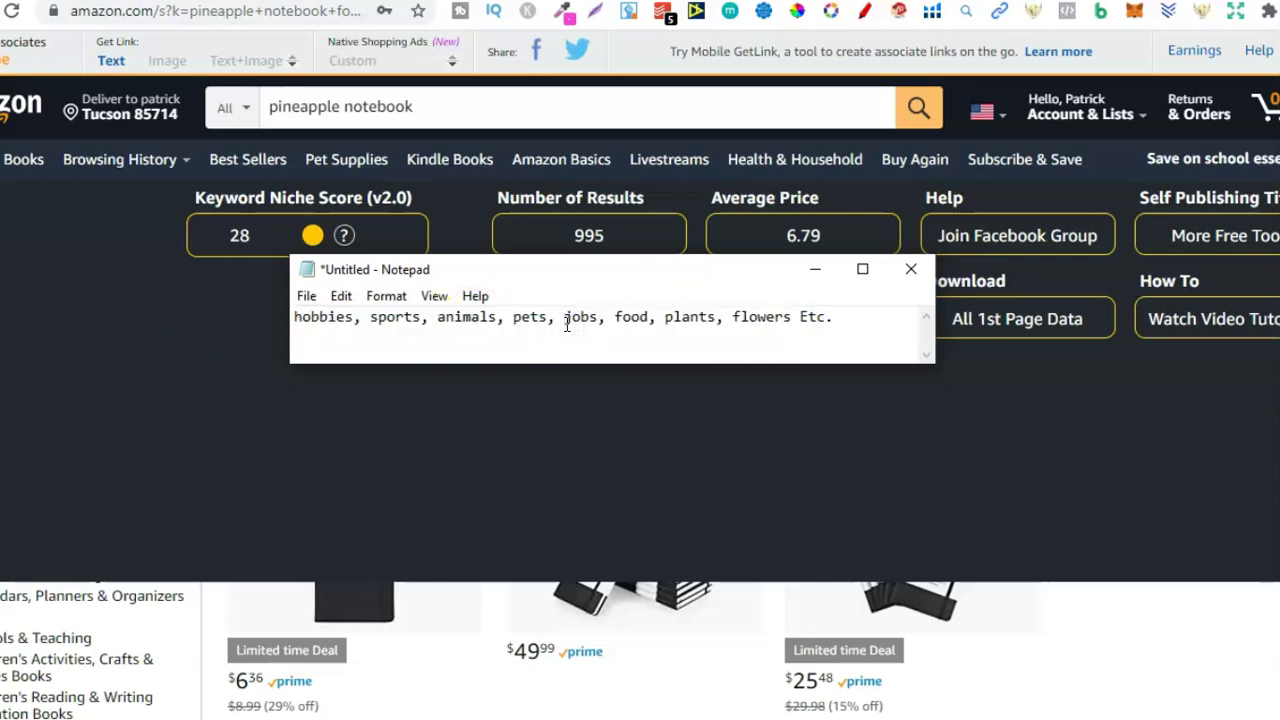